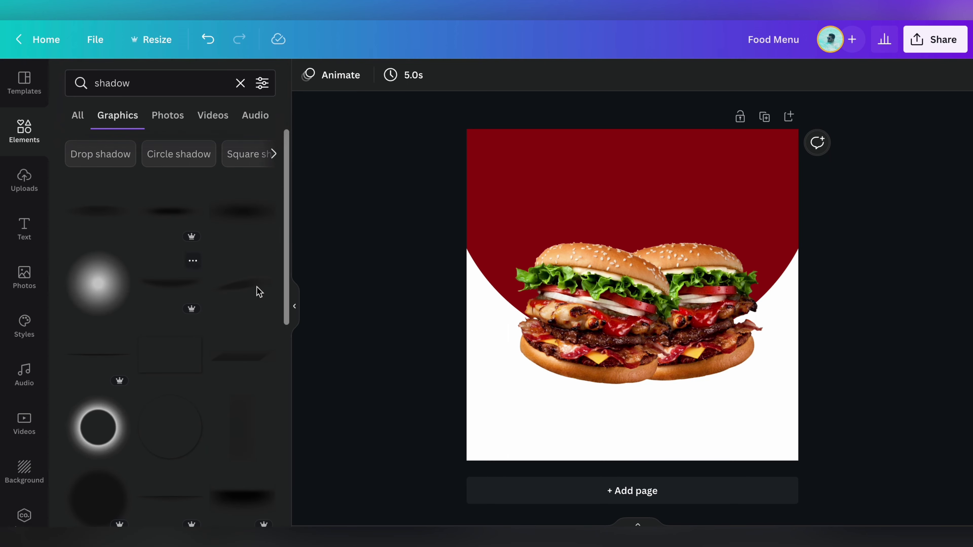
# Place a soft shadow graphic, tilted slightly, behind the base of the front burger.
pyautogui.moveTo(421, 313); pyautogui.dragTo(609, 367)
pyautogui.click(420, 75)
pyautogui.click(537, 381)
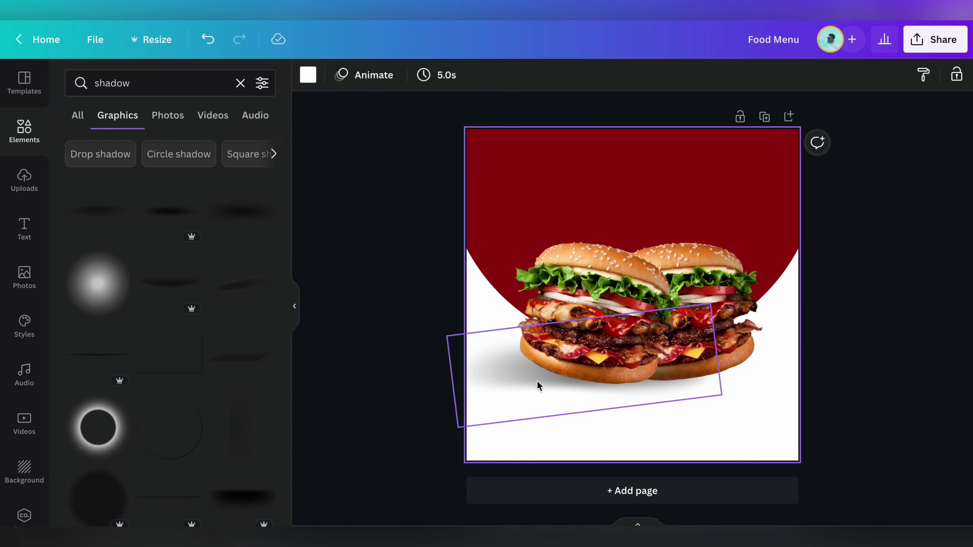
# Duplicate the shadow, move the copy beneath the rear burger and rotate it level.
pyautogui.click(511, 379)
pyautogui.moveTo(515, 373); pyautogui.dragTo(655, 382)
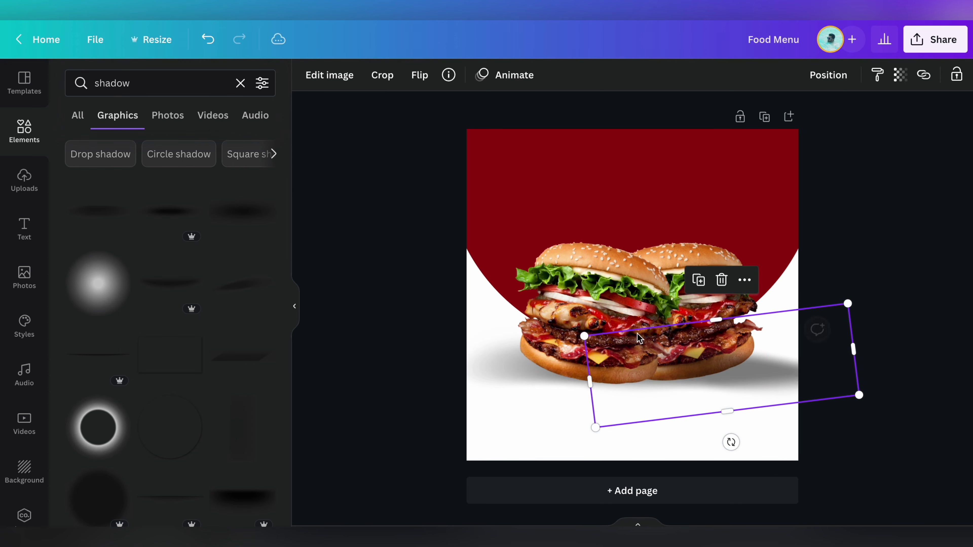
pyautogui.moveTo(730, 442); pyautogui.dragTo(701, 434)
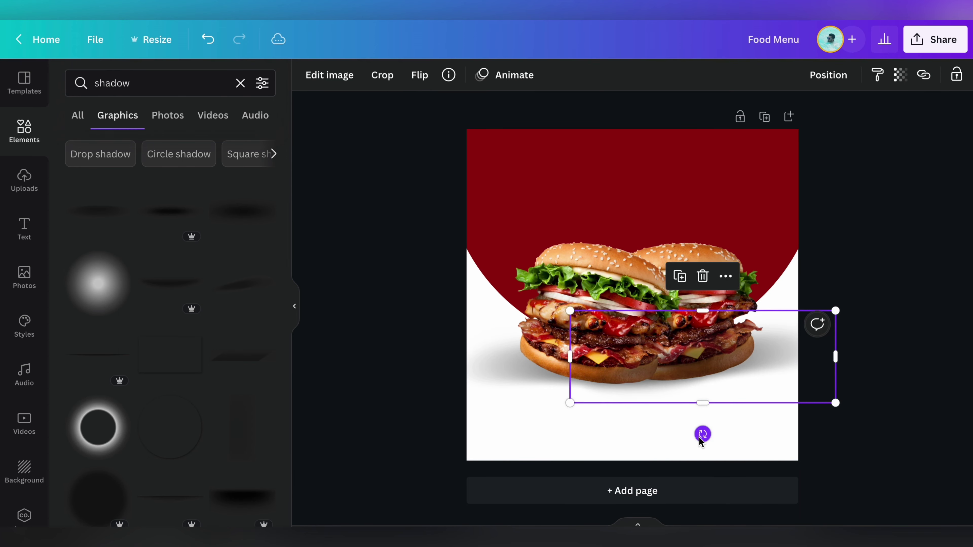
# Shrink the duplicated shadow slightly and position it under the rear burger's base.
pyautogui.click(908, 354)
pyautogui.moveTo(665, 379); pyautogui.dragTo(508, 373)
pyautogui.click(917, 332)
pyautogui.click(865, 334)
pyautogui.click(727, 402)
pyautogui.hotkey('ctrl', 'z')
pyautogui.hotkey('ctrl', 'z')
pyautogui.hotkey('ctrl', 'z')
pyautogui.moveTo(785, 378); pyautogui.dragTo(777, 372)
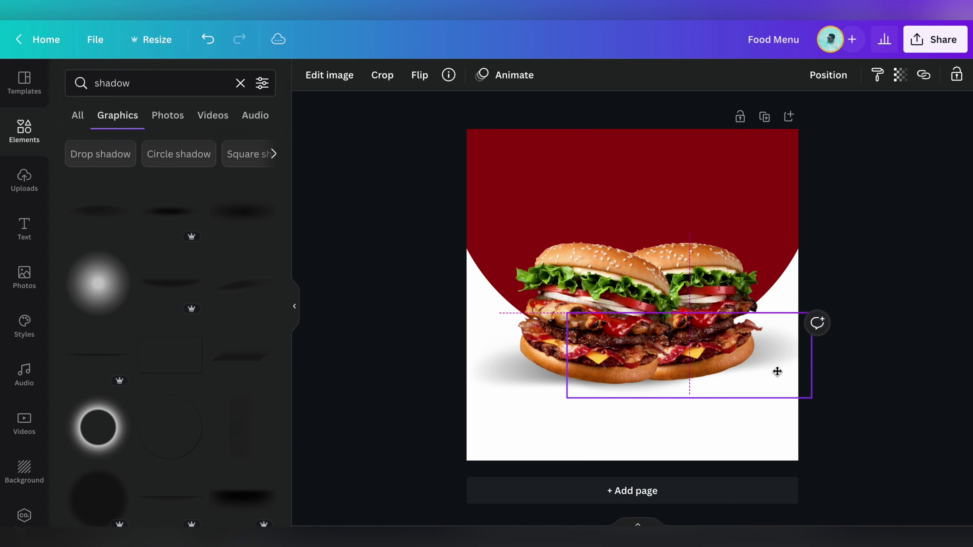
# Add a text reading "Special" in the white area below the burgers.
pyautogui.press('t')
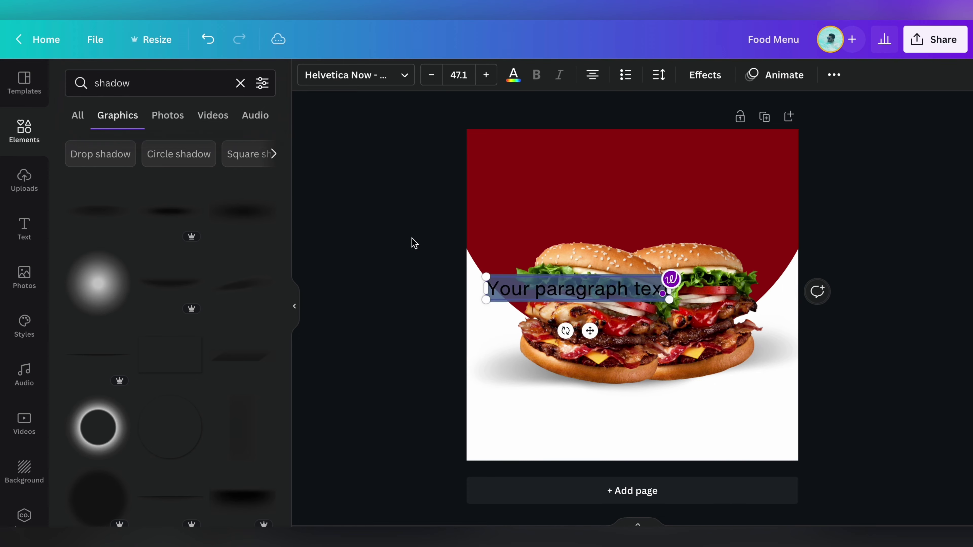
pyautogui.moveTo(575, 290); pyautogui.dragTo(648, 423)
pyautogui.write('Special')
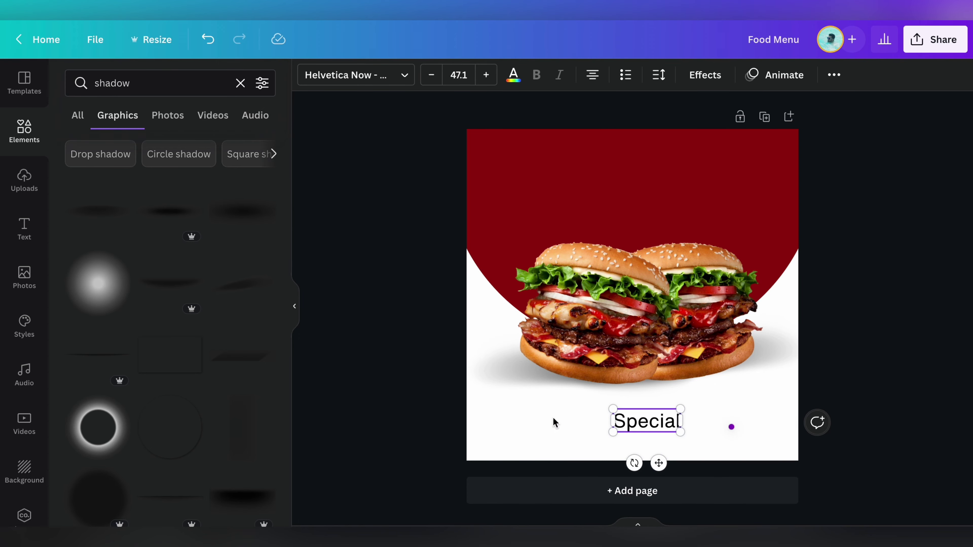
pyautogui.click(590, 441)
# Style "Special" in white Pacifico at size 77.4 and centre it near the top of the red shape.
pyautogui.click(647, 422)
pyautogui.click(356, 75)
pyautogui.click(88, 259)
pyautogui.click(513, 75)
pyautogui.click(187, 145)
pyautogui.moveTo(632, 414); pyautogui.dragTo(638, 177)
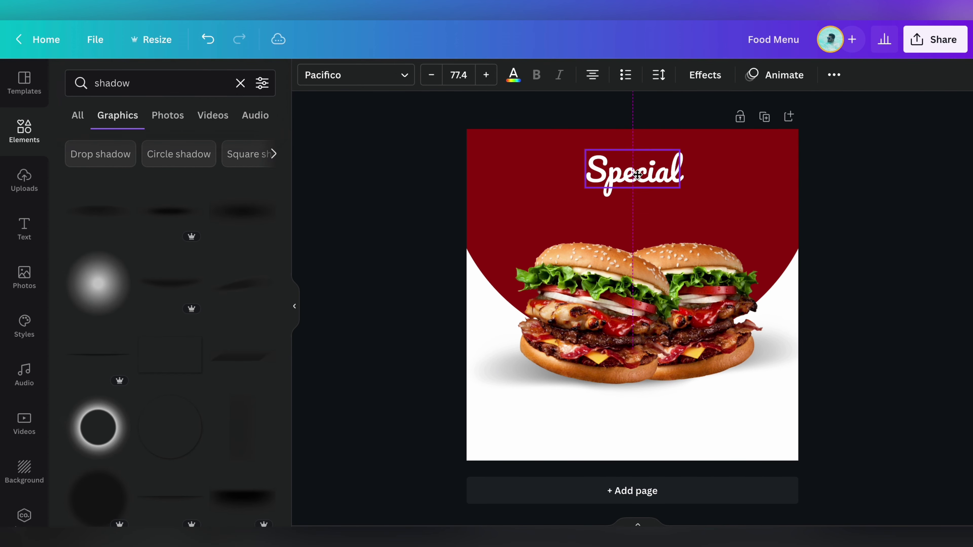
# Duplicate the heading below itself, change the copy to "DELICIOUS" and set it in the extra-bold Montserrat font.
pyautogui.hotkey('ctrl', 'd')
pyautogui.write('DELICIO')
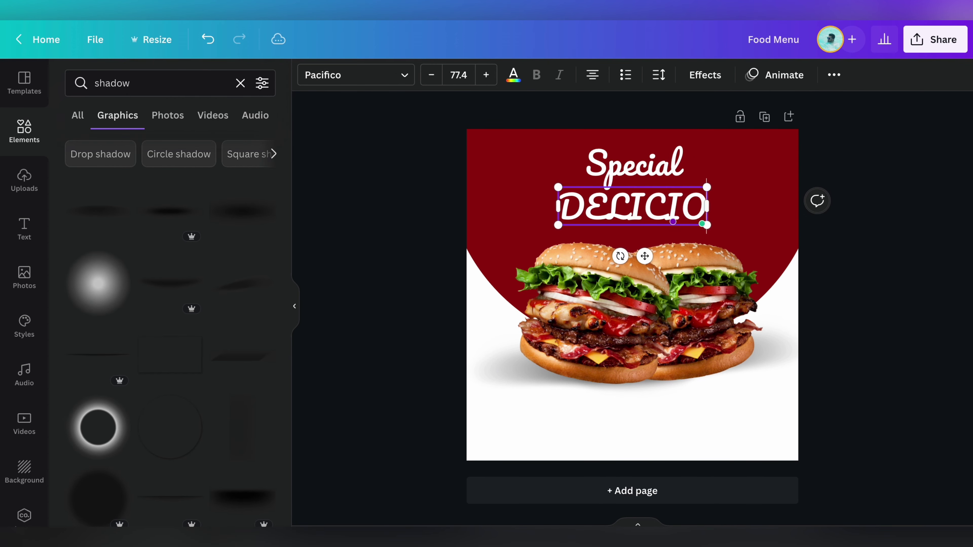
pyautogui.write('US')
pyautogui.click(356, 75)
pyautogui.click(130, 180)
# Apply the Curve shape effect to "DELICIOUS" with a curve value of 51.
pyautogui.click(705, 75)
pyautogui.click(167, 454)
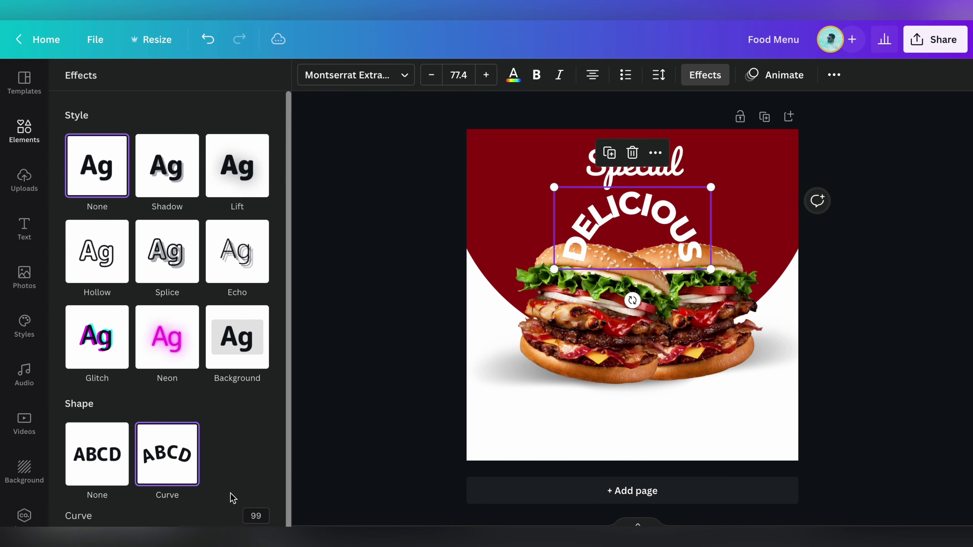
pyautogui.scroll(-1, 233, 498)
pyautogui.moveTo(268, 525); pyautogui.dragTo(235, 525)
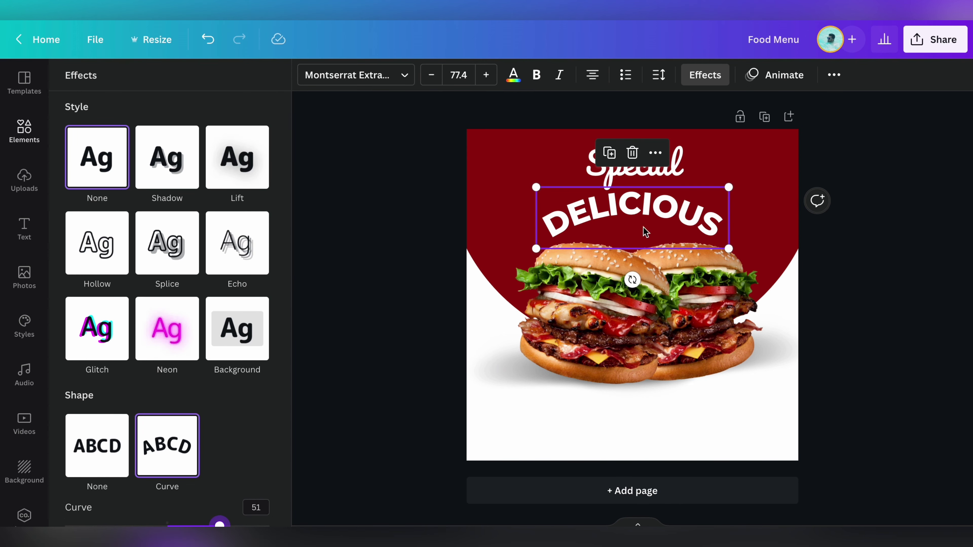
# Add the Shadow text effect to "DELICIOUS" with a dark shadow colour.
pyautogui.click(167, 157)
pyautogui.click(258, 373)
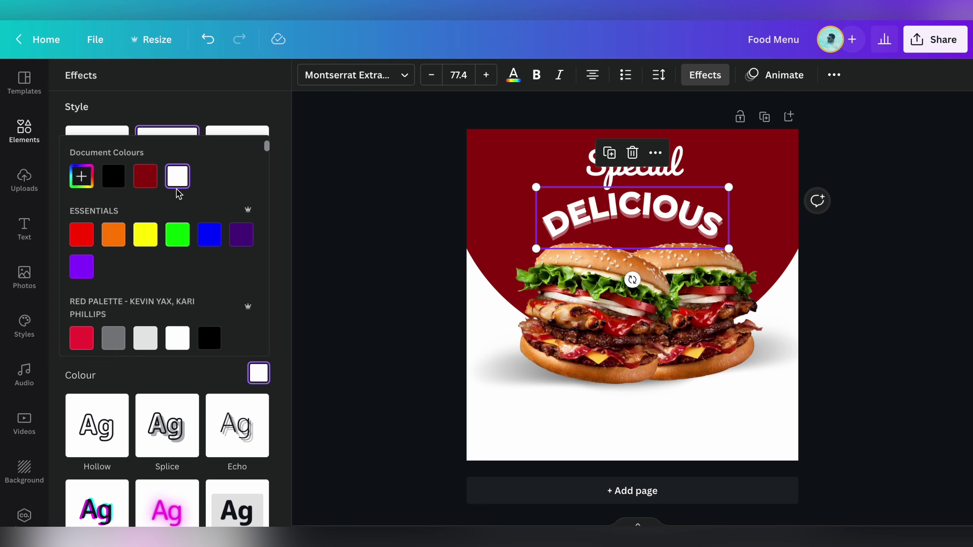
pyautogui.click(384, 207)
# Select both burgers together with their shadows and shift them slightly down, clear of the heading.
pyautogui.click(614, 161)
pyautogui.moveTo(498, 440); pyautogui.dragTo(707, 355)
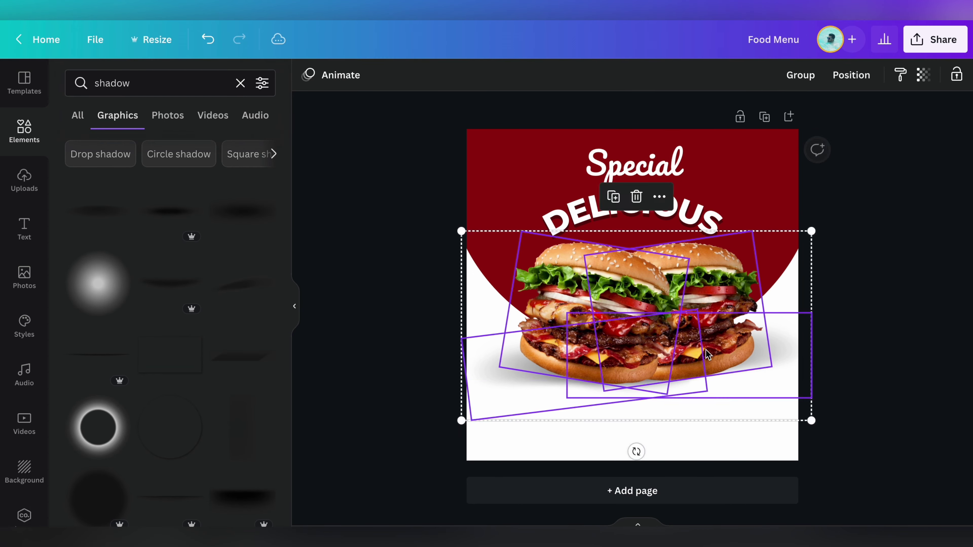
pyautogui.press('Delete')
# Search the graphics for "SPLASH MARKS" and place a small white, rotated splash just after the last letter of "DELICIOUS".
pyautogui.click(240, 83)
pyautogui.write('SPLAS')
pyautogui.click(120, 144)
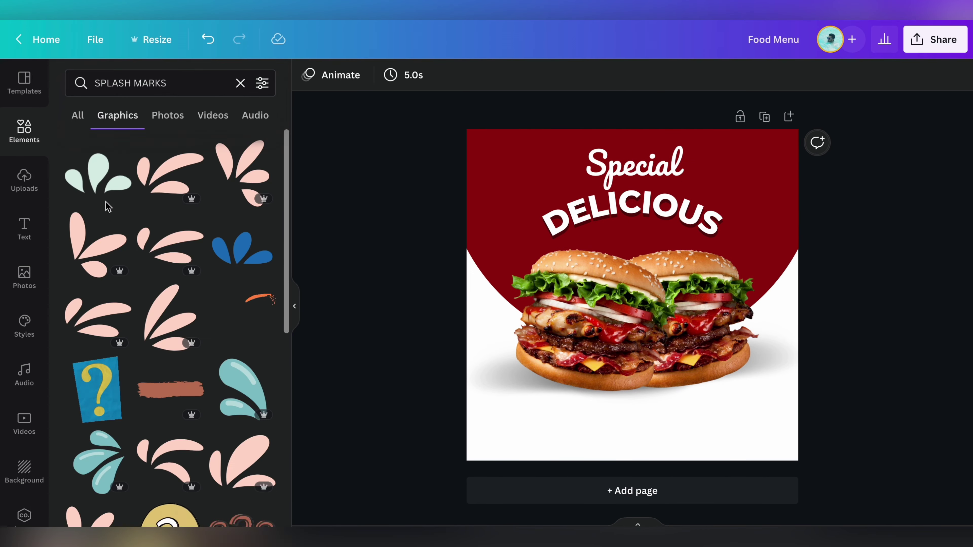
pyautogui.click(105, 197)
pyautogui.moveTo(630, 365); pyautogui.dragTo(692, 247)
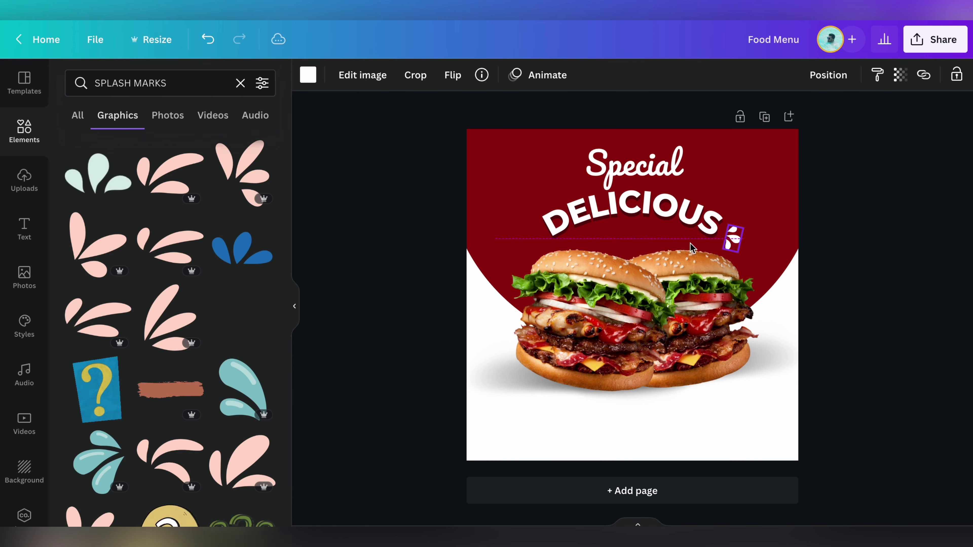
# Place a copy of the splash before the first letter of "DELICIOUS", flipped and rotated to mirror the other one.
pyautogui.click(452, 75)
pyautogui.moveTo(536, 238); pyautogui.dragTo(550, 195)
pyautogui.click(494, 109)
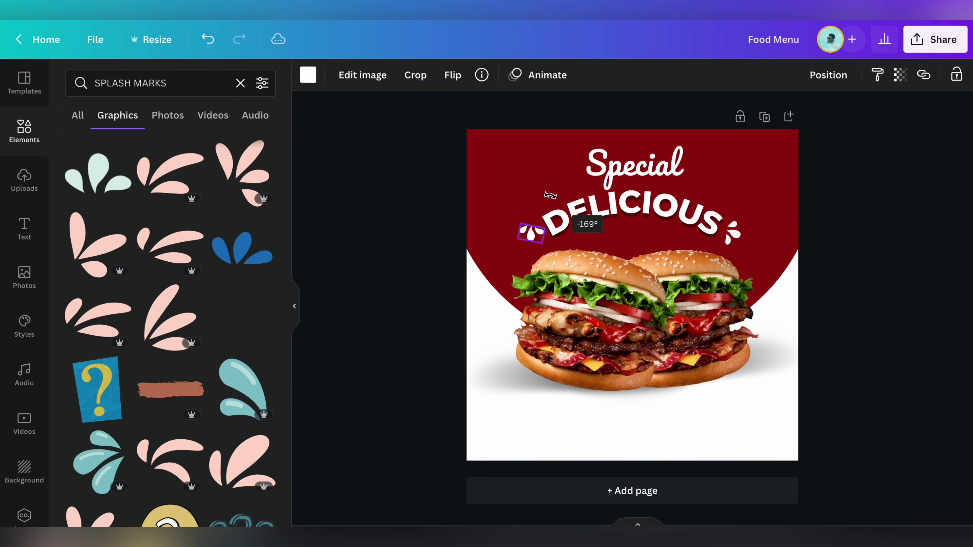
pyautogui.moveTo(568, 271); pyautogui.dragTo(566, 270)
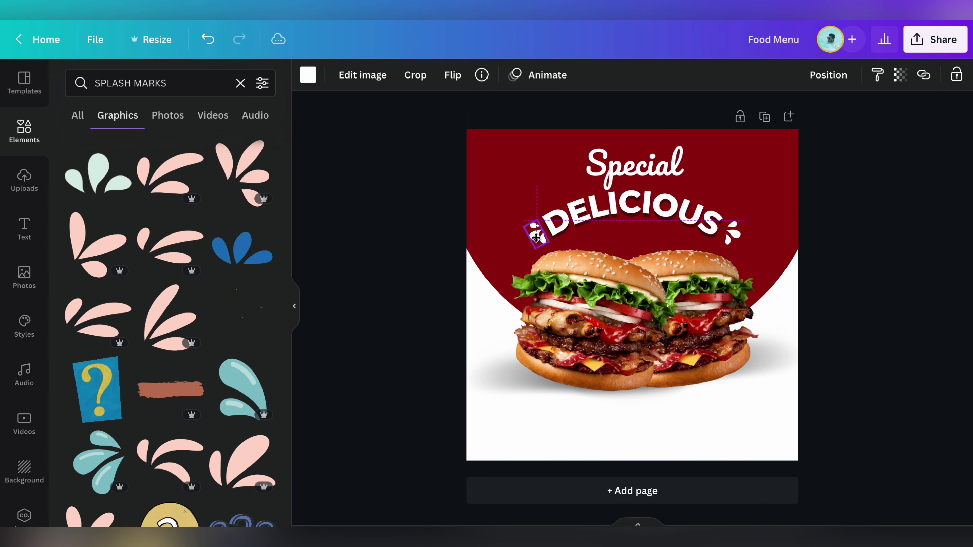
pyautogui.click(811, 252)
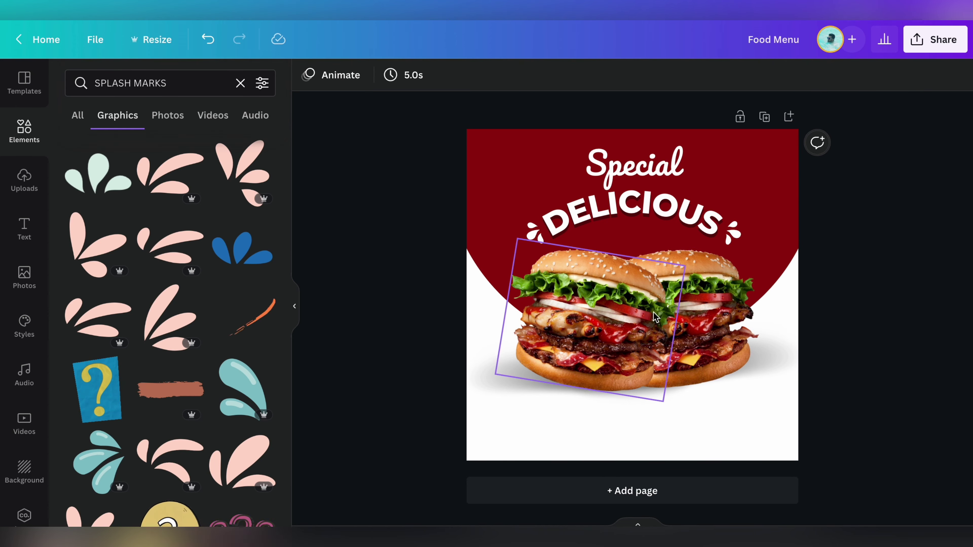
# Add a white text reading "FOOD MENU" in the Montserrat Classic font.
pyautogui.hotkey('ctrl', 'z')
pyautogui.hotkey('ctrl', 'z')
pyautogui.hotkey('ctrl', 'z')
pyautogui.hotkey('ctrl', 'z')
pyautogui.click(356, 74)
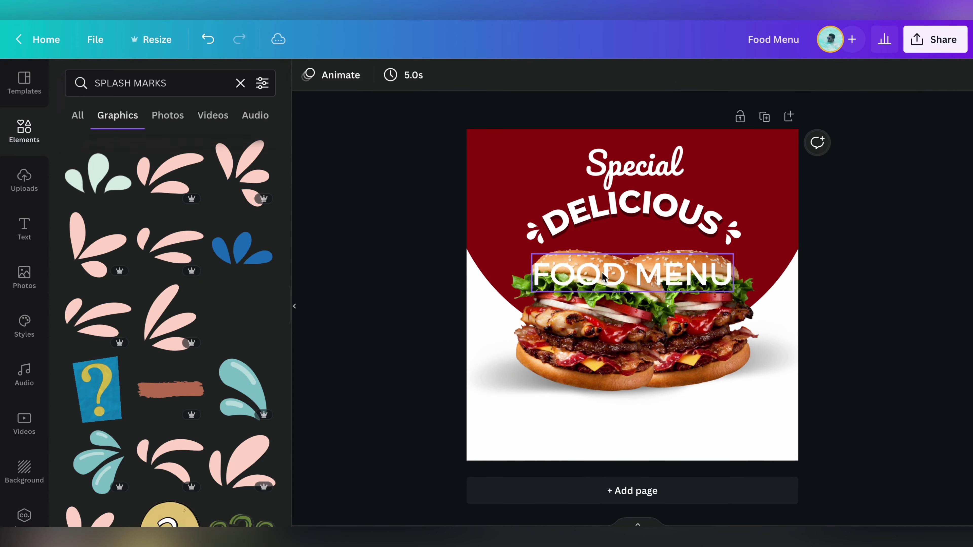
# Shrink "FOOD MENU" to size 22.7 and centre it between "DELICIOUS" and the burgers.
pyautogui.moveTo(546, 284); pyautogui.dragTo(675, 264)
pyautogui.moveTo(697, 261); pyautogui.dragTo(642, 275)
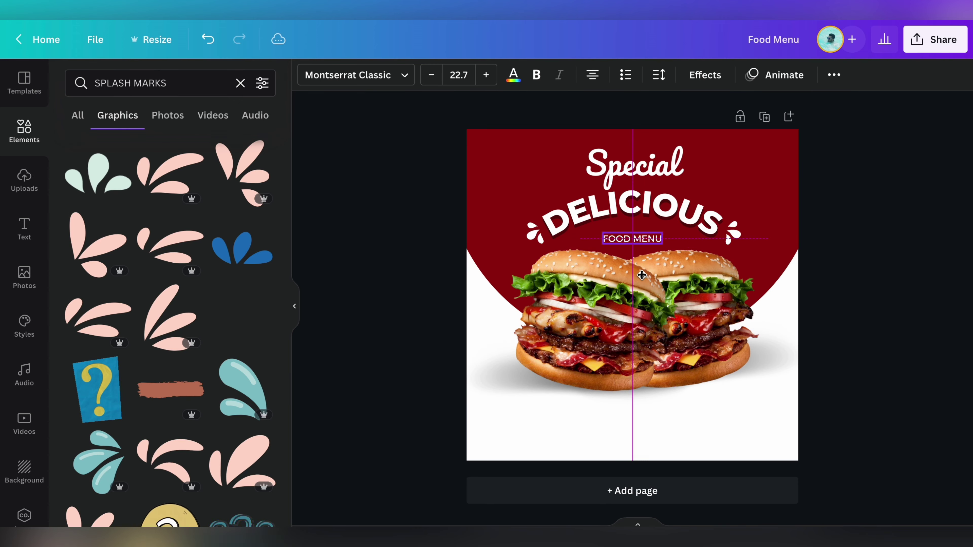
pyautogui.click(955, 322)
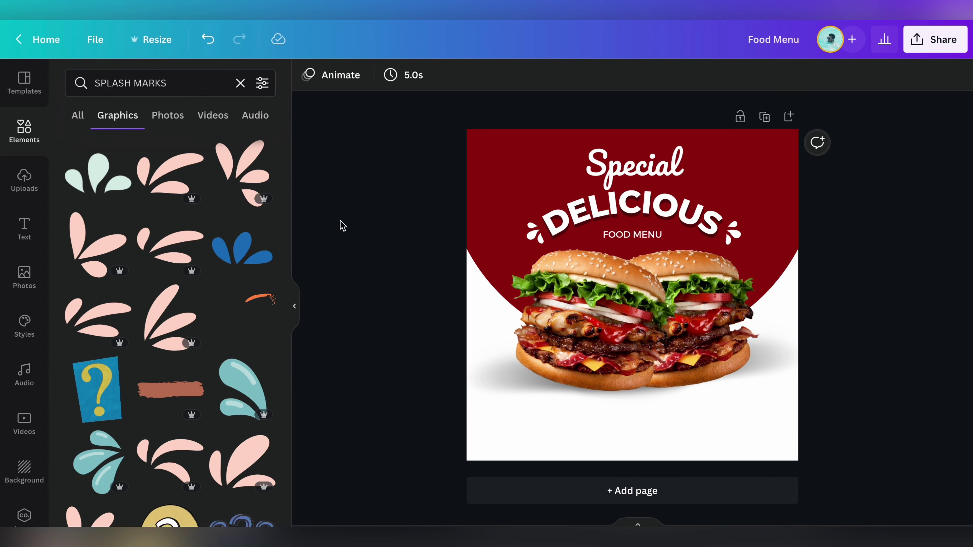
# Search the graphics for "PHONE" and insert the solid round phone icon.
pyautogui.click(240, 83)
pyautogui.write('PHONE')
pyautogui.press('Return')
pyautogui.click(98, 498)
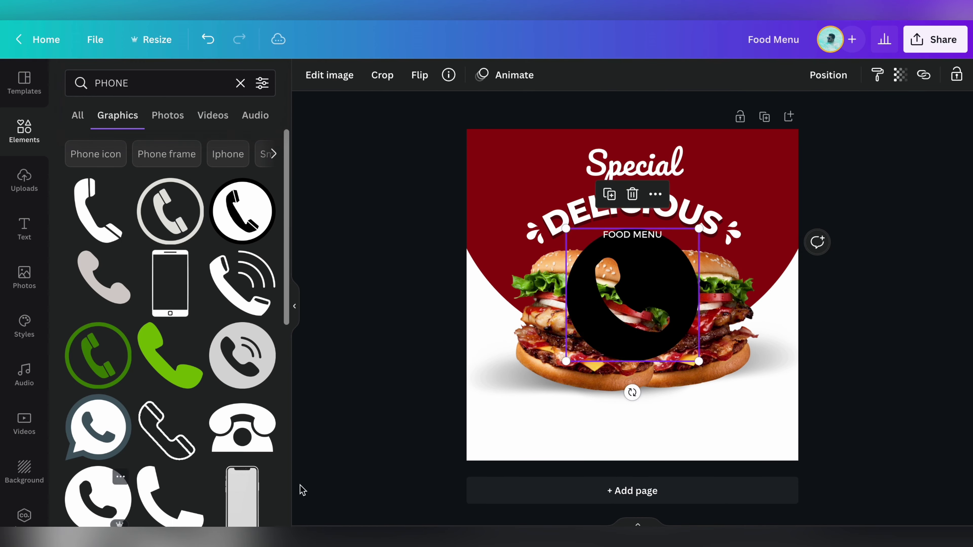
# Shrink the phone icon, place it in the design's lower-left corner and recolour it dark red.
pyautogui.moveTo(633, 295); pyautogui.dragTo(544, 382)
pyautogui.moveTo(534, 391); pyautogui.dragTo(493, 428)
pyautogui.scroll(-3, 172, 345)
pyautogui.click(308, 75)
pyautogui.click(151, 145)
# Search the graphics for "website" and insert the solid round globe icon.
pyautogui.click(240, 83)
pyautogui.write('website')
pyautogui.press('Return')
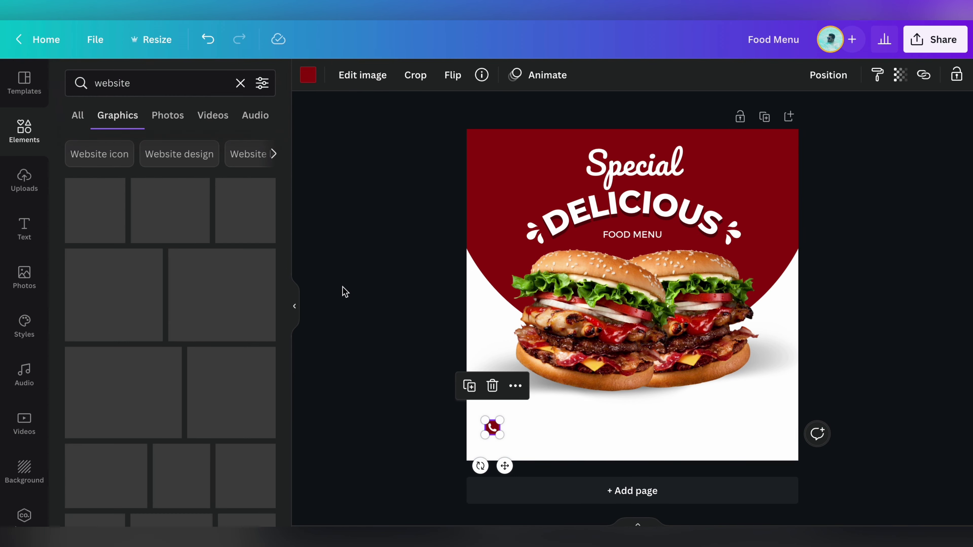
pyautogui.click(170, 211)
# Recolour the globe icon dark red, shrink it to match the phone icon and align it directly below.
pyautogui.click(308, 75)
pyautogui.click(150, 145)
pyautogui.moveTo(700, 230); pyautogui.dragTo(514, 432)
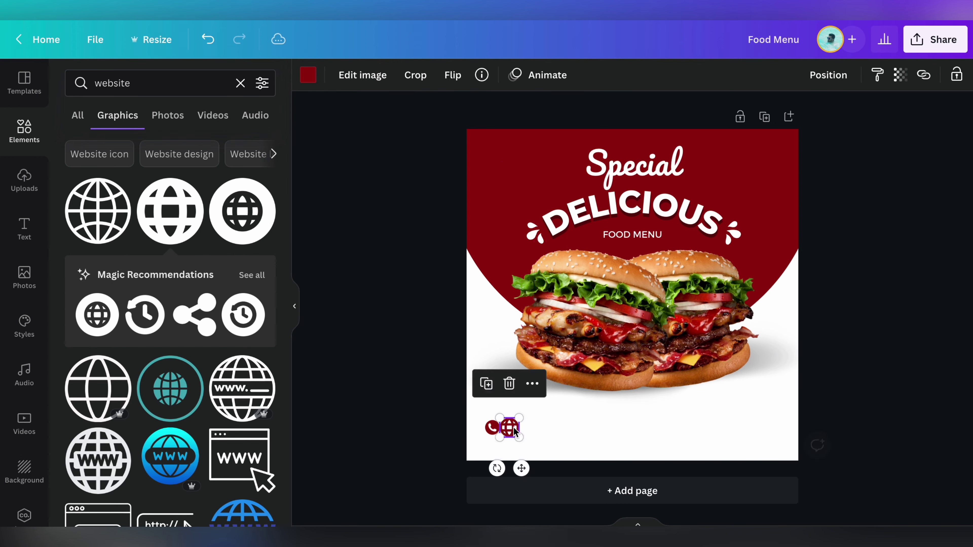
pyautogui.moveTo(395, 434); pyautogui.dragTo(371, 453)
pyautogui.click(424, 430)
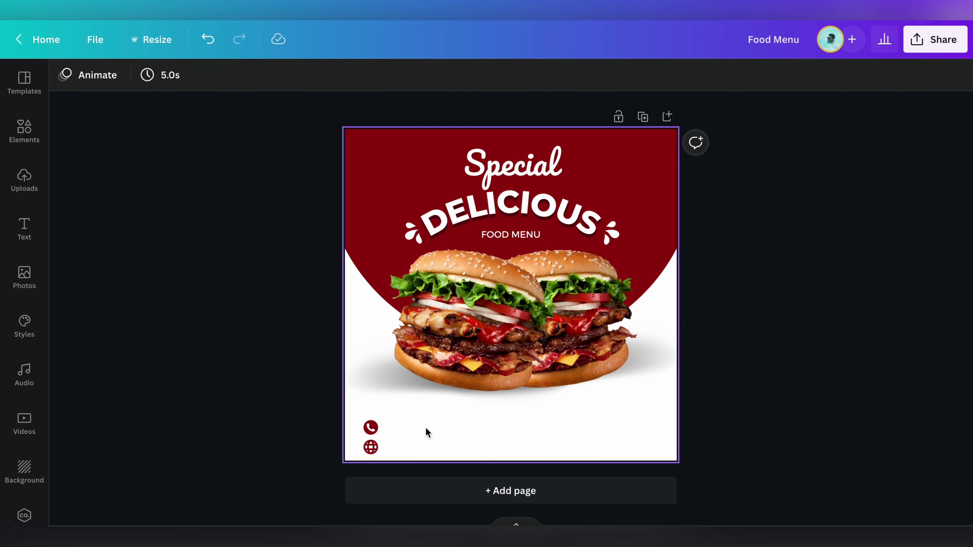
# Add a black Montserrat Classic text at size 23 beside the phone icon.
pyautogui.press('t')
pyautogui.click(348, 75)
pyautogui.click(76, 119)
pyautogui.moveTo(450, 418); pyautogui.dragTo(595, 305)
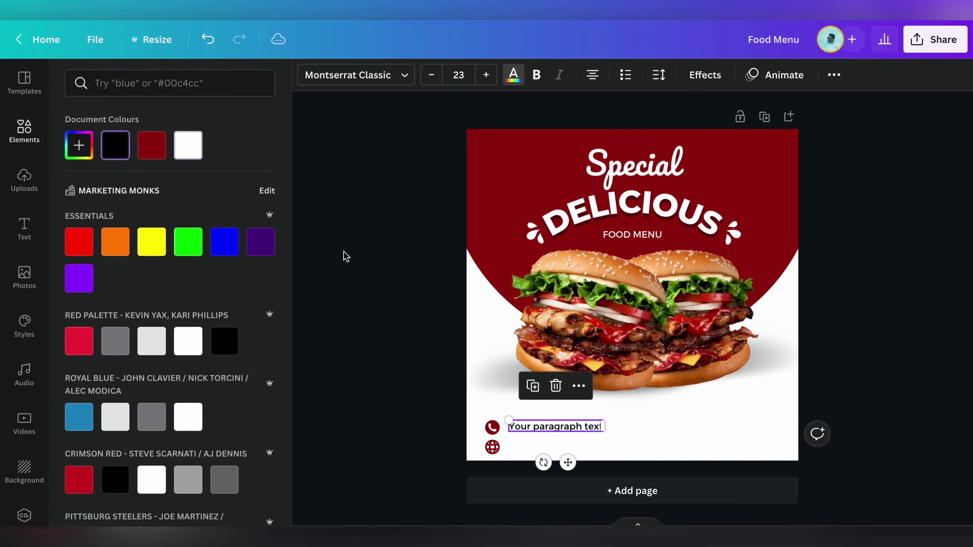
# Replace the placeholder text beside the phone icon with the contact phone number.
pyautogui.click(441, 430)
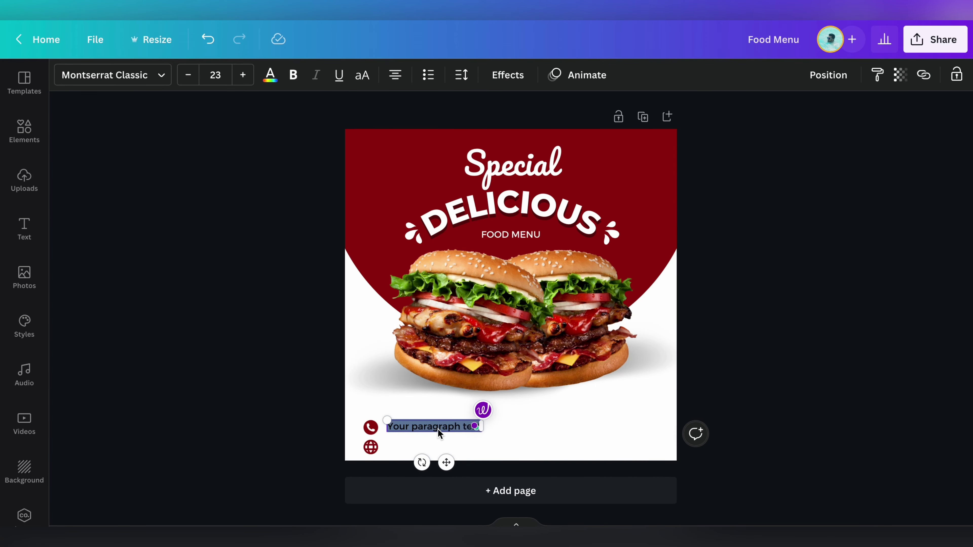
pyautogui.hotkey('ctrl', 'b')
pyautogui.press('Escape')
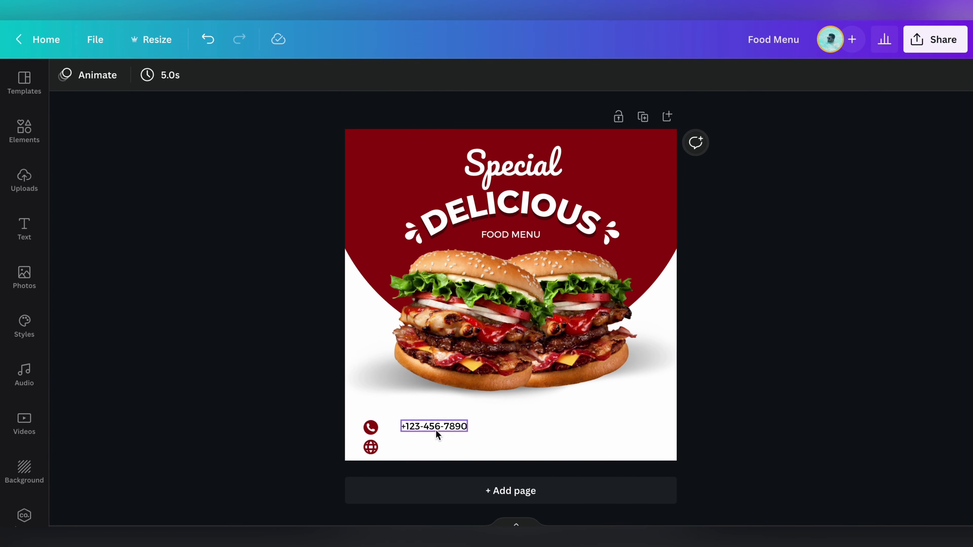
# Make the phone number bold at size 21 and move it close to the phone icon.
pyautogui.click(437, 429)
pyautogui.click(215, 74)
pyautogui.click(214, 299)
pyautogui.click(249, 396)
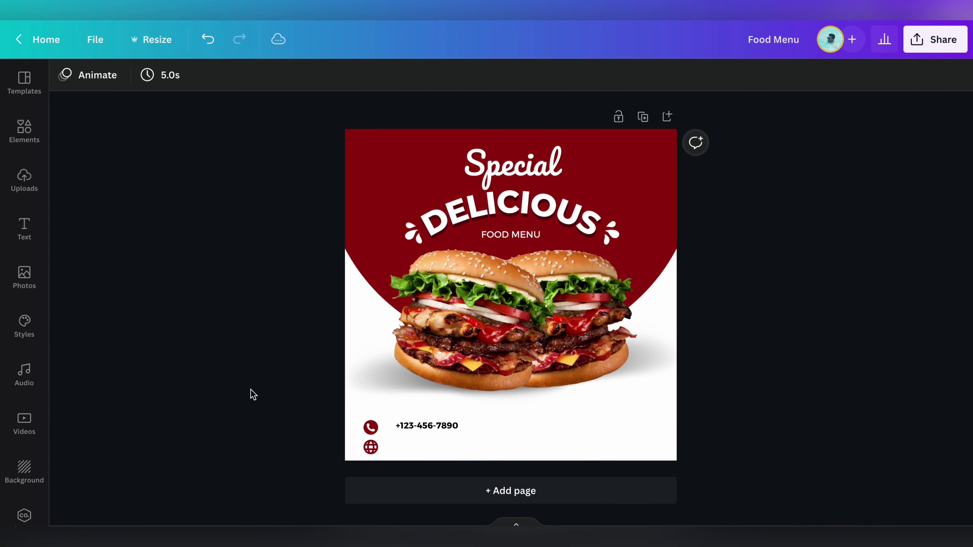
pyautogui.click(411, 428)
pyautogui.moveTo(427, 441); pyautogui.dragTo(410, 452)
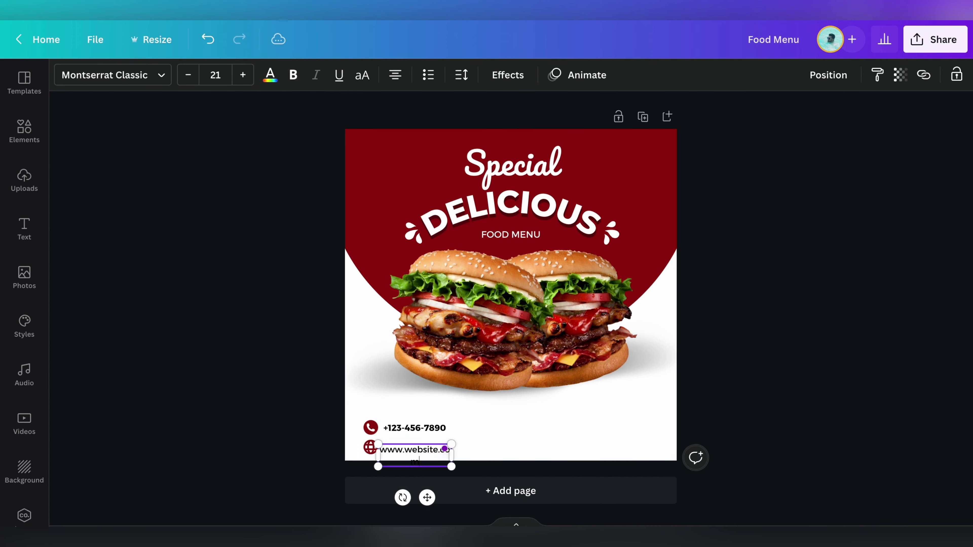
pyautogui.click(293, 75)
pyautogui.moveTo(459, 449); pyautogui.dragTo(471, 453)
pyautogui.click(425, 428)
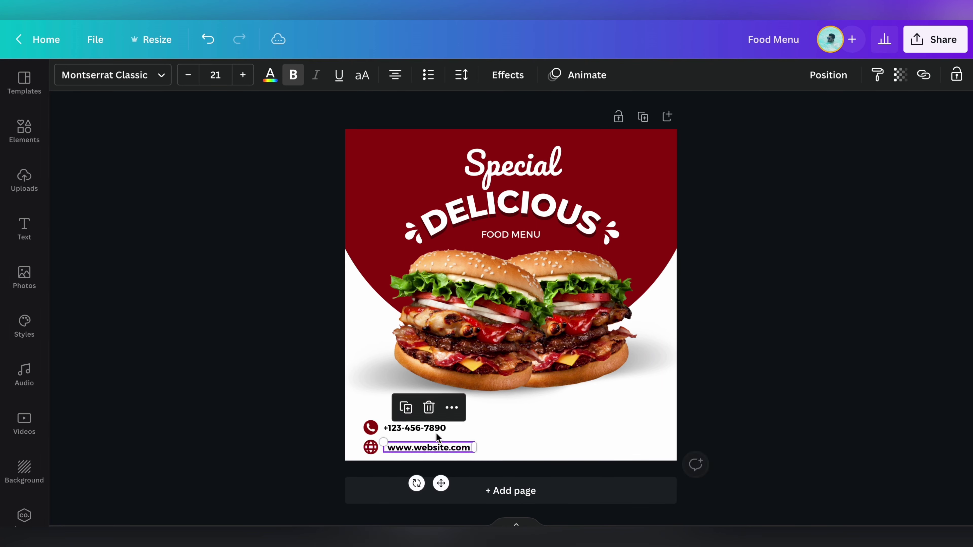
pyautogui.click(441, 448)
pyautogui.click(428, 436)
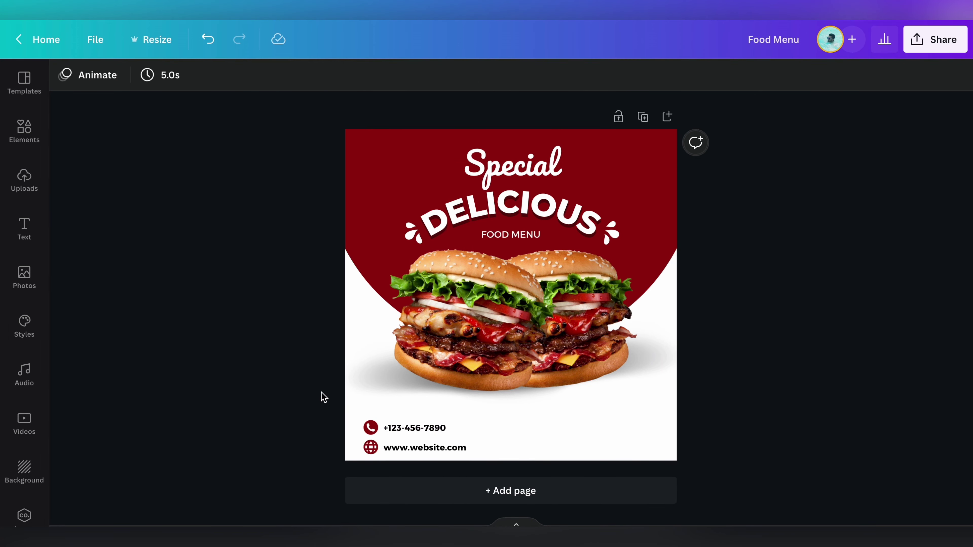
# Search the photos for "hamburger" and place a small cut-out burger below the large burgers, to the right of the contact details.
pyautogui.click(36, 137)
pyautogui.click(146, 89)
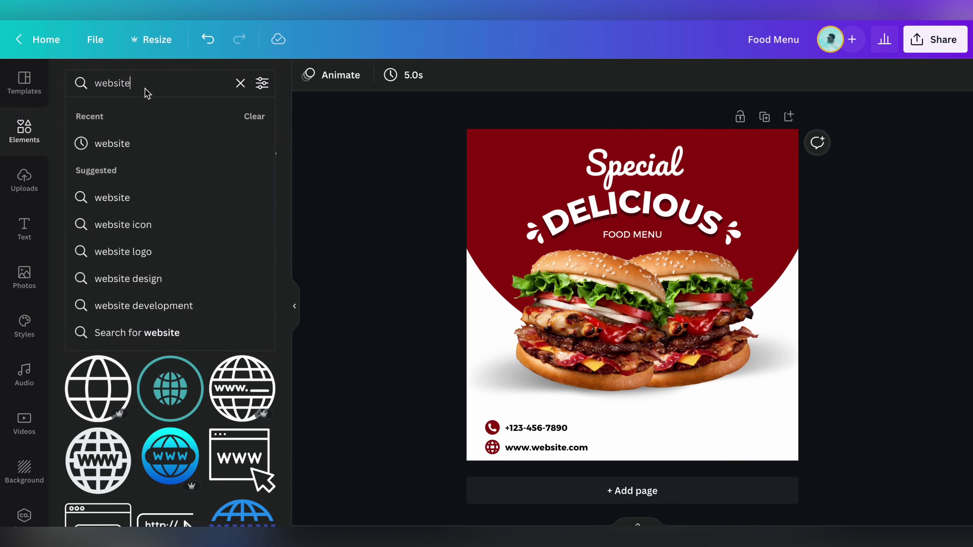
pyautogui.hotkey('ctrl', 'a')
pyautogui.write('hamburger')
pyautogui.press('Return')
pyautogui.click(168, 115)
pyautogui.moveTo(139, 229); pyautogui.dragTo(728, 377)
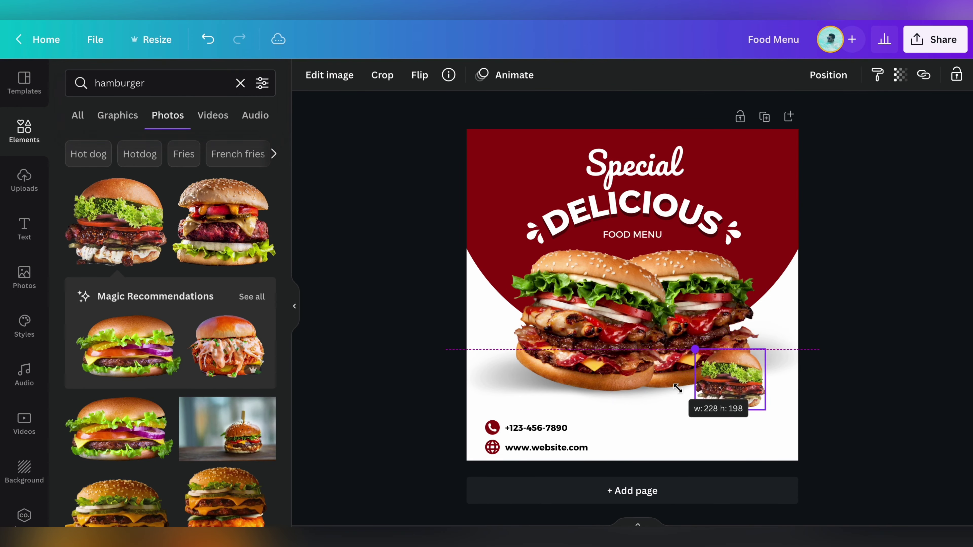
pyautogui.moveTo(691, 348); pyautogui.dragTo(648, 418)
# Search the photos for "french fries" and place a small fries image to the right of the small burger.
pyautogui.tripleClick(125, 83)
pyautogui.write('french')
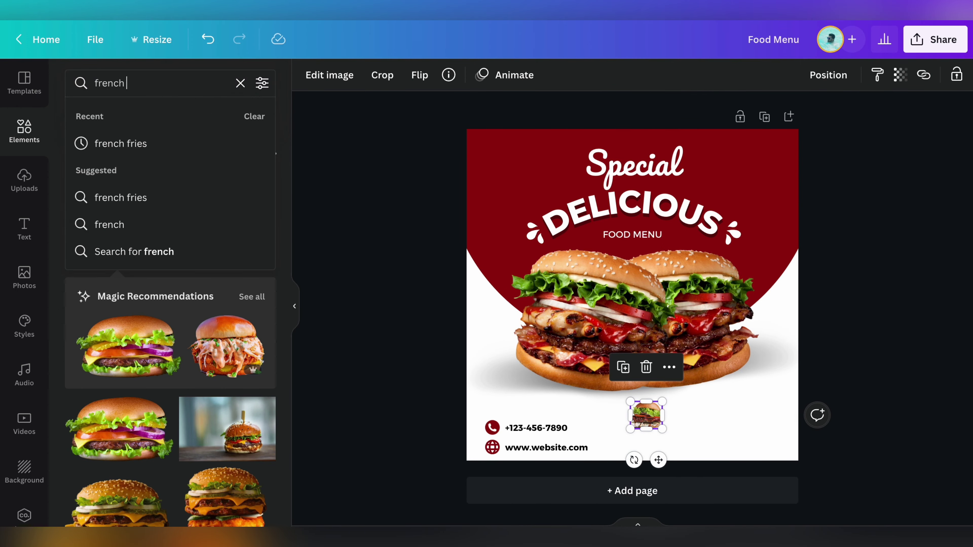
pyautogui.write(' fries')
pyautogui.press('Return')
pyautogui.click(87, 217)
pyautogui.click(294, 306)
pyautogui.moveTo(397, 159); pyautogui.dragTo(575, 392)
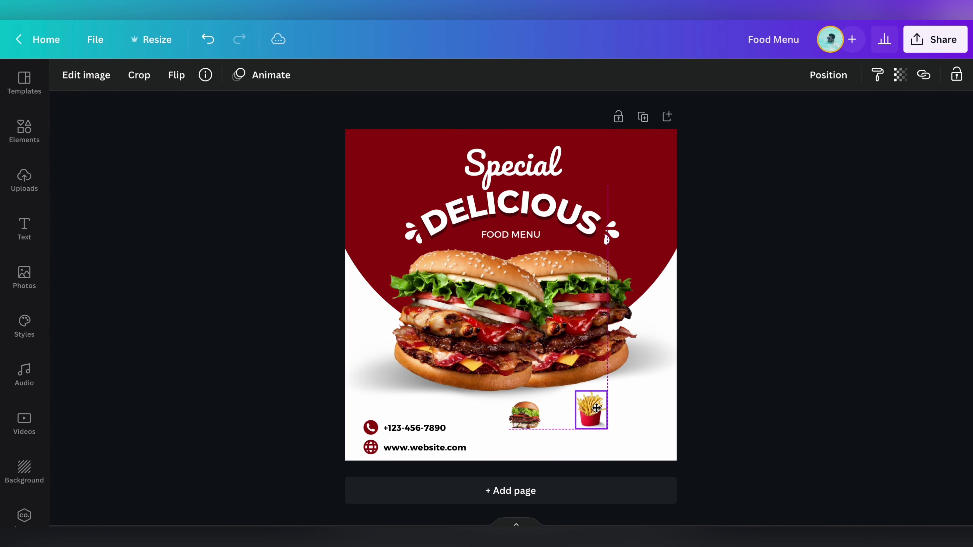
# Place a small copy of the large burgers' shadow beneath the small burger image.
pyautogui.click(552, 410)
pyautogui.click(422, 398)
pyautogui.moveTo(337, 344); pyautogui.dragTo(530, 421)
pyautogui.moveTo(582, 439); pyautogui.dragTo(544, 466)
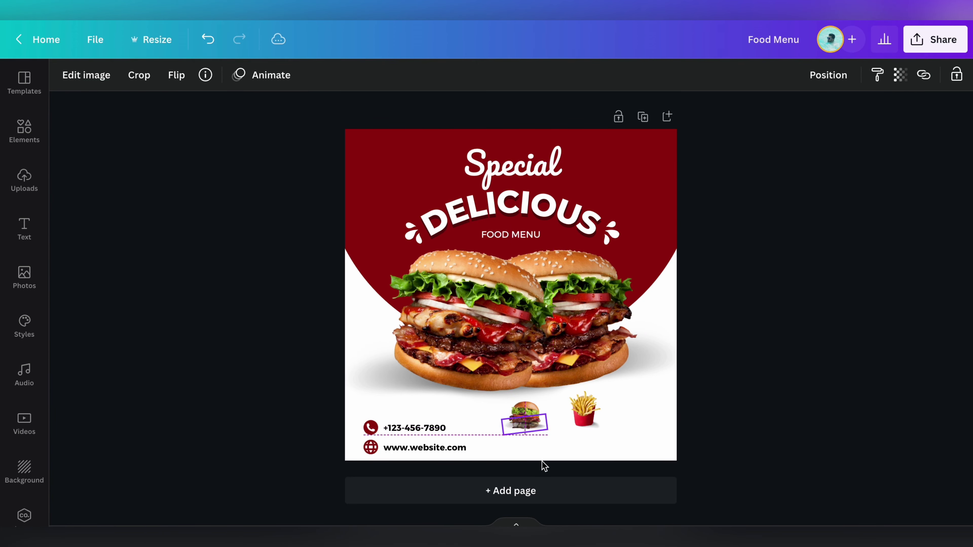
pyautogui.click(544, 449)
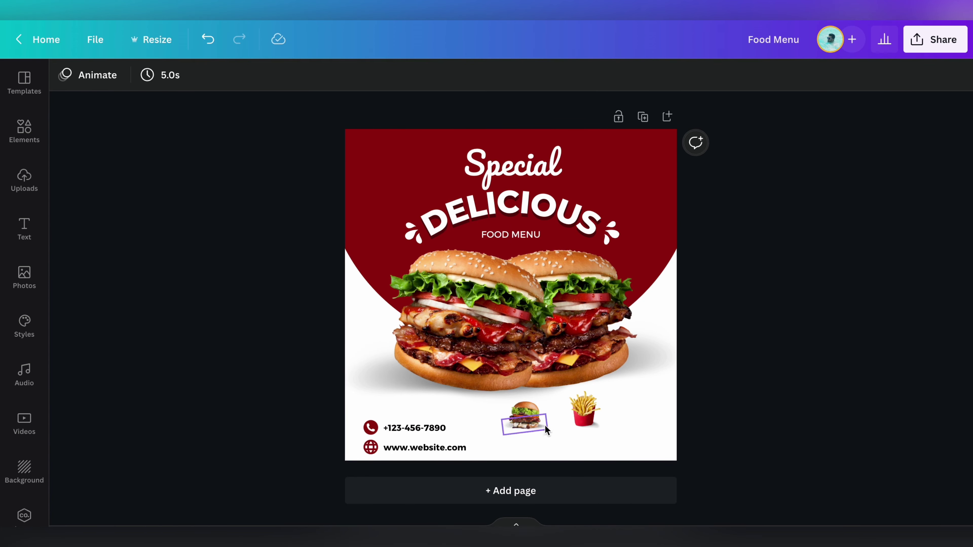
pyautogui.click(784, 412)
# Using copies of the website text, add bold centred size 16 labels "Double Burger" and "French Fries" beneath their small images.
pyautogui.click(584, 409)
pyautogui.click(424, 448)
pyautogui.click(408, 411)
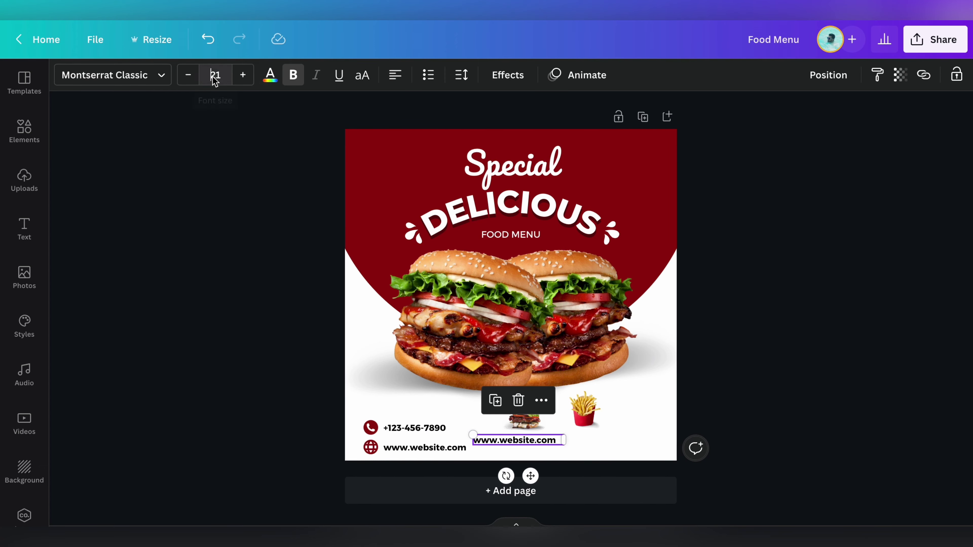
pyautogui.moveTo(522, 438)
pyautogui.mouseDown()
pyautogui.moveTo(543, 439)
pyautogui.moveTo(531, 440)
pyautogui.mouseUp()
pyautogui.write('ger')
pyautogui.click(536, 455)
pyautogui.click(525, 438)
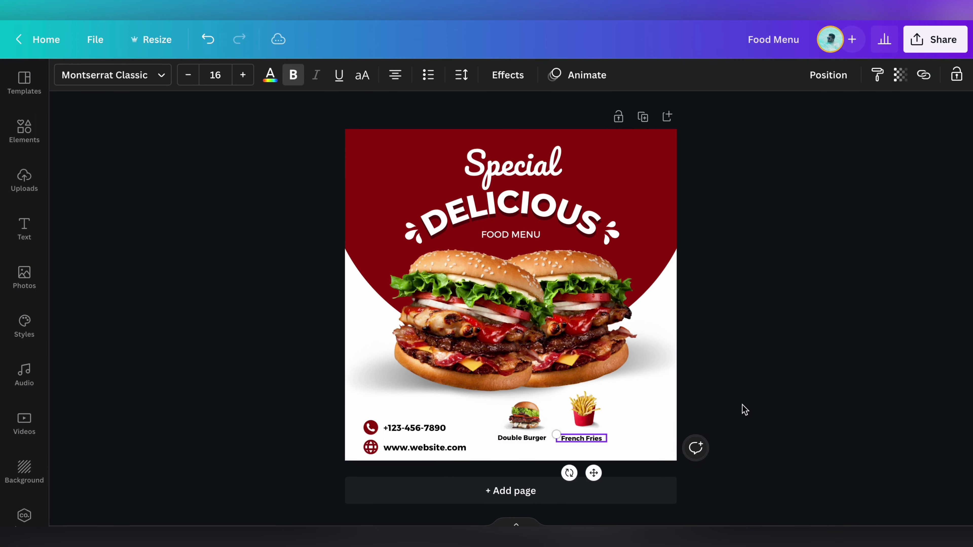
# Space the fries further from the burger and add the size 12.4 description "Made using fresh, natural, and delicious ingredients" under "Double Burger", with tighter lines.
pyautogui.moveTo(584, 410); pyautogui.dragTo(600, 410)
pyautogui.moveTo(520, 442); pyautogui.dragTo(525, 446)
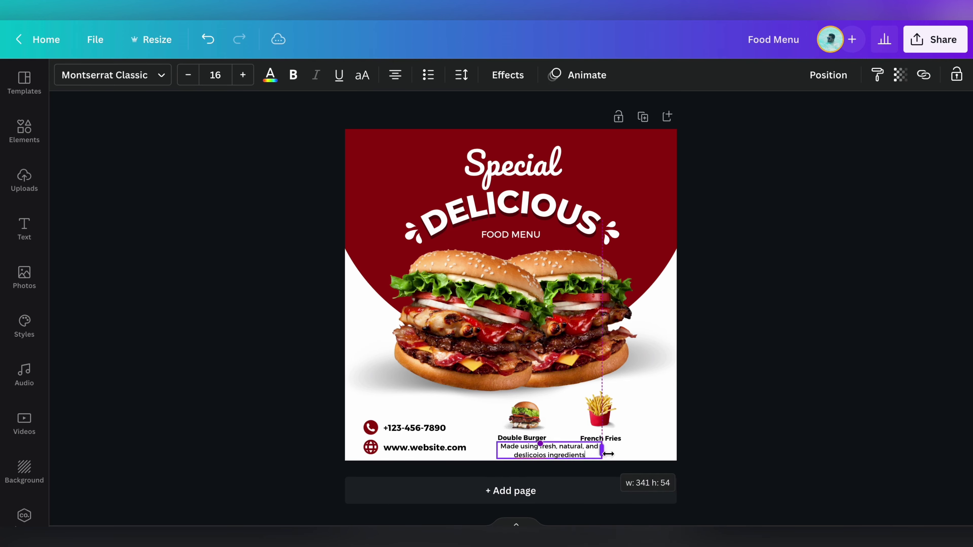
pyautogui.moveTo(549, 450); pyautogui.dragTo(530, 453)
pyautogui.click(462, 75)
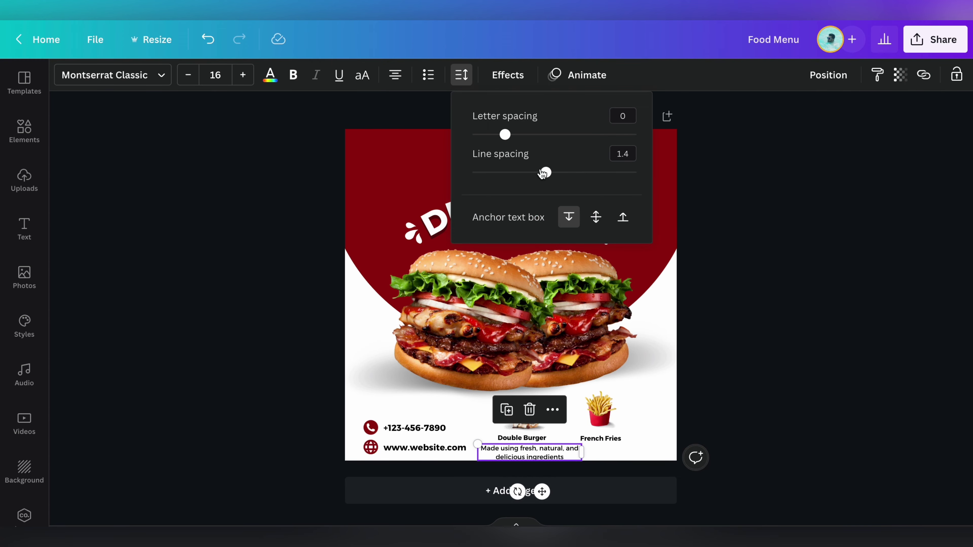
pyautogui.scroll(3, 512, 460)
pyautogui.moveTo(625, 457); pyautogui.dragTo(666, 435)
# Copy the description under "French Fries", reword it "Made using fresh, and delicious ingredients", and move the fries item slightly closer to the burger item.
pyautogui.click(529, 445)
pyautogui.hotkey('ctrl', 'd')
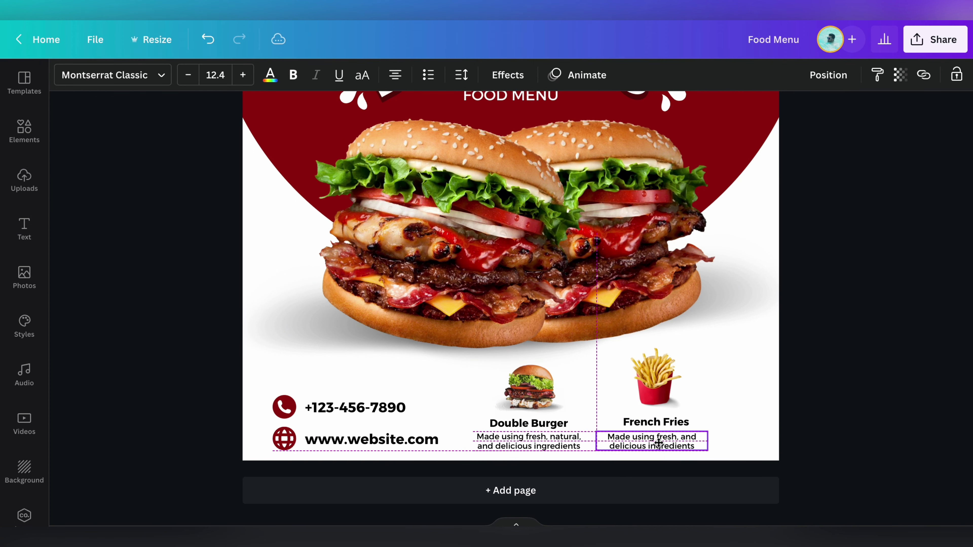
pyautogui.click(656, 421)
pyautogui.moveTo(726, 387); pyautogui.dragTo(583, 459)
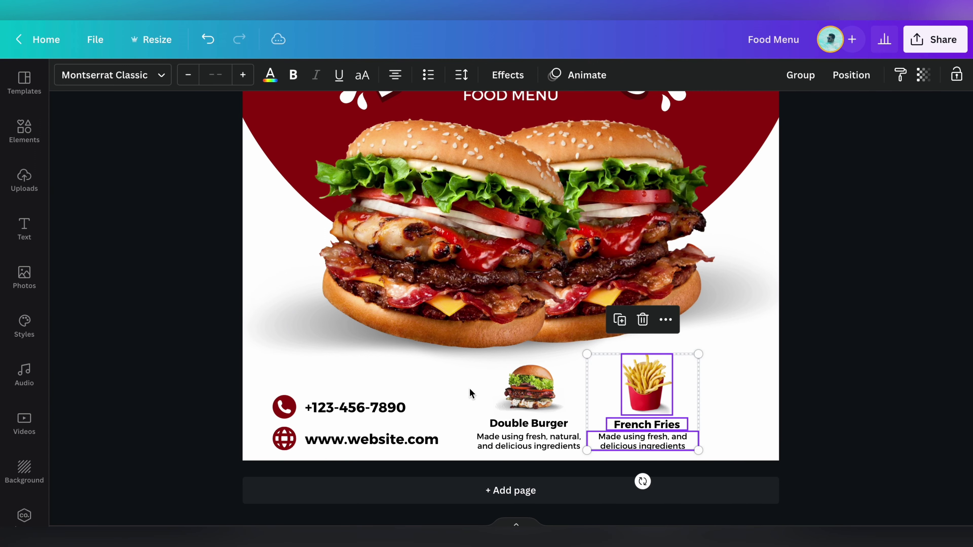
pyautogui.hotkey('ctrl', '-')
pyautogui.click(771, 332)
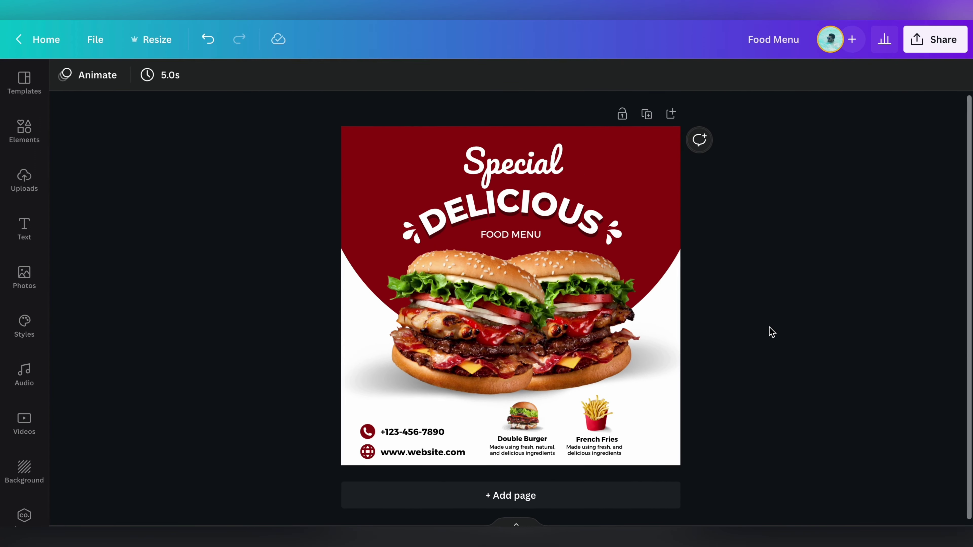
# Reduce the phone number and website text to size 18.
pyautogui.click(397, 423)
pyautogui.click(397, 426)
pyautogui.click(213, 75)
pyautogui.click(230, 221)
pyautogui.click(176, 285)
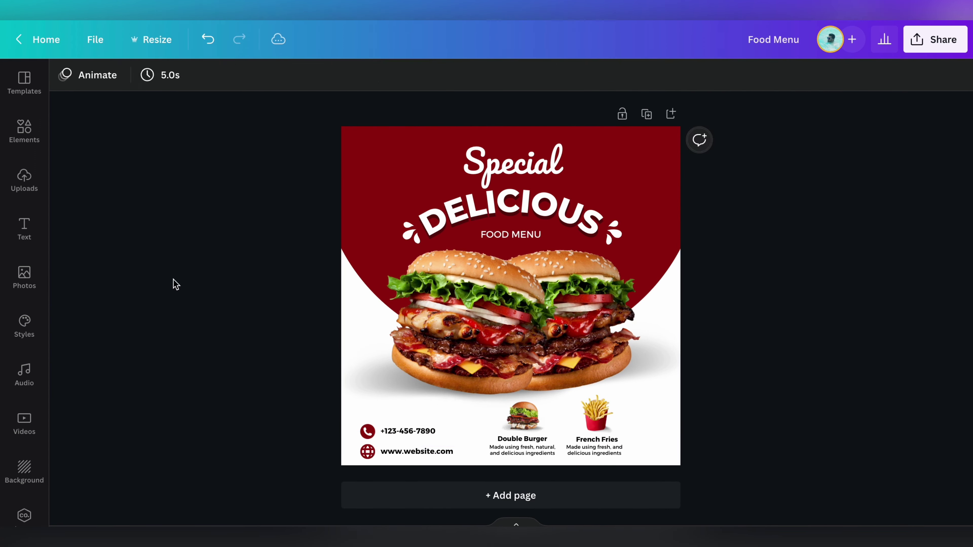
pyautogui.hotkey('ctrl', 'z')
pyautogui.hotkey('ctrl', 'shift', 'z')
# Search the photos for "tomato" and place a large whole tomato in the poster's upper-left corner, partly off the edge.
pyautogui.click(24, 130)
pyautogui.write('tomato')
pyautogui.press('Return')
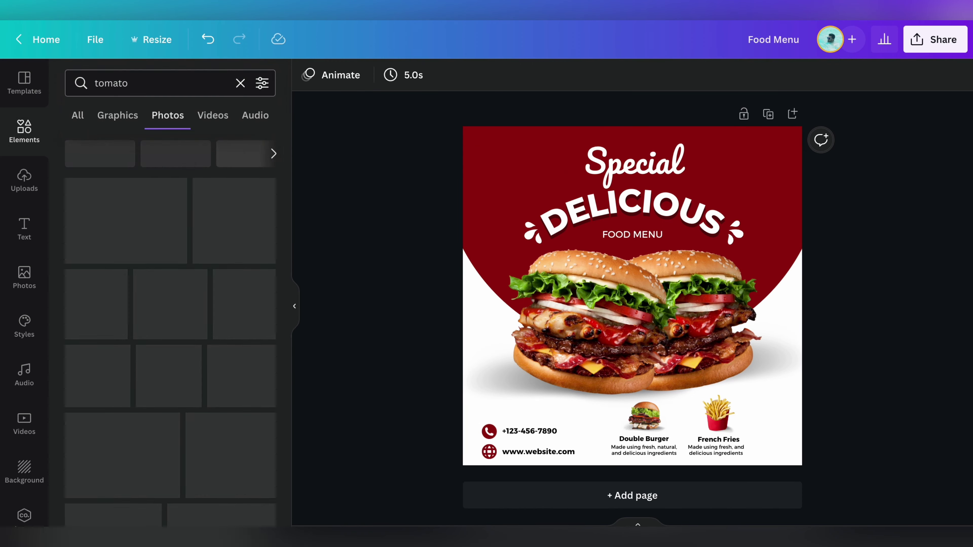
pyautogui.scroll(-8, 136, 383)
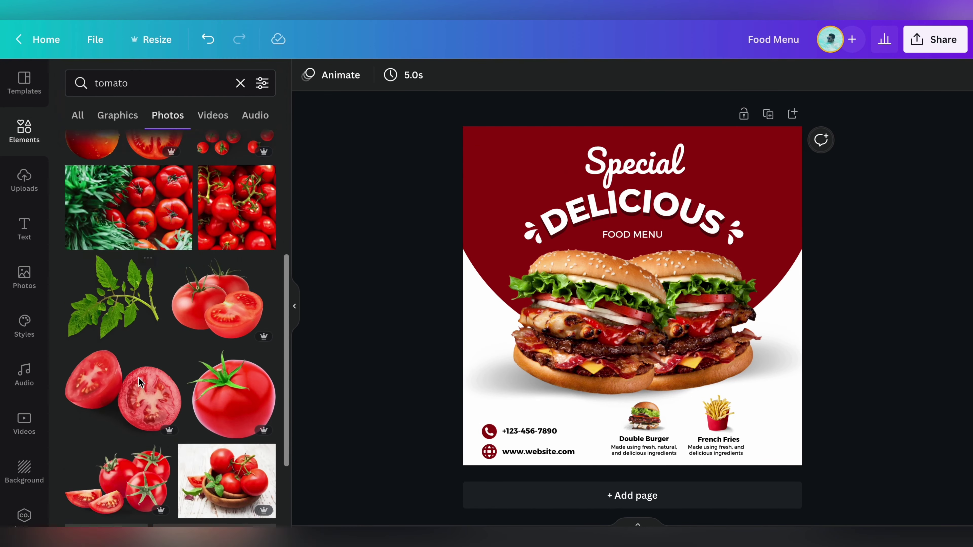
pyautogui.click(232, 269)
pyautogui.click(151, 85)
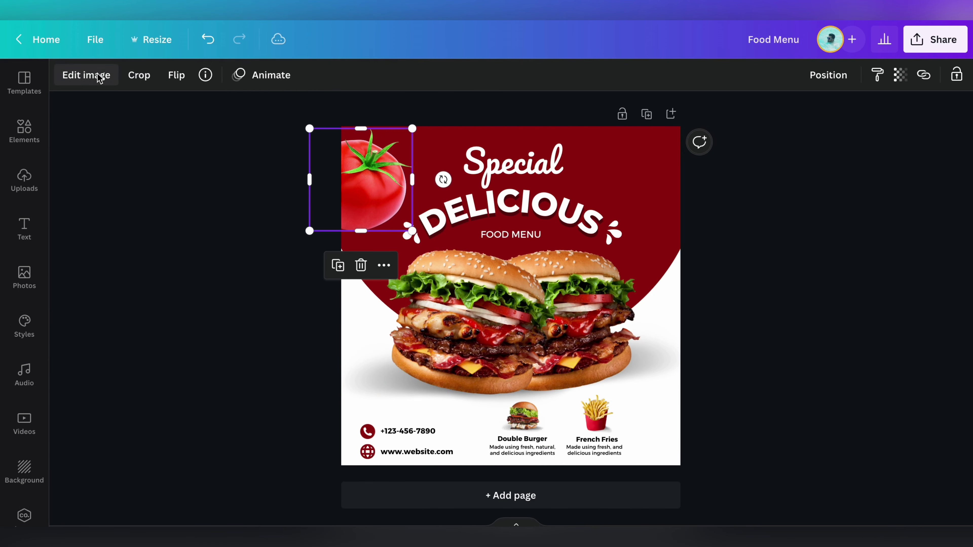
# Set the tomato image's blur to 22.
pyautogui.click(99, 76)
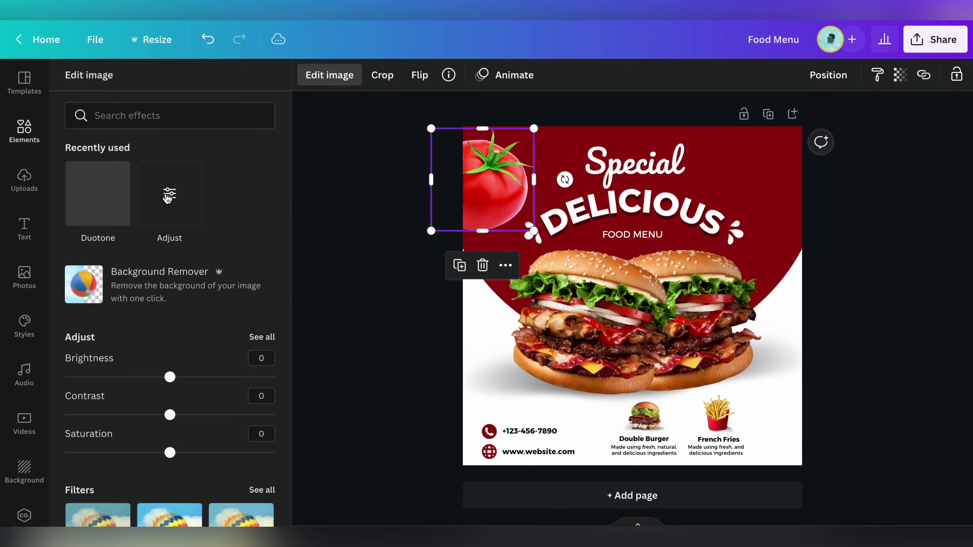
pyautogui.click(261, 336)
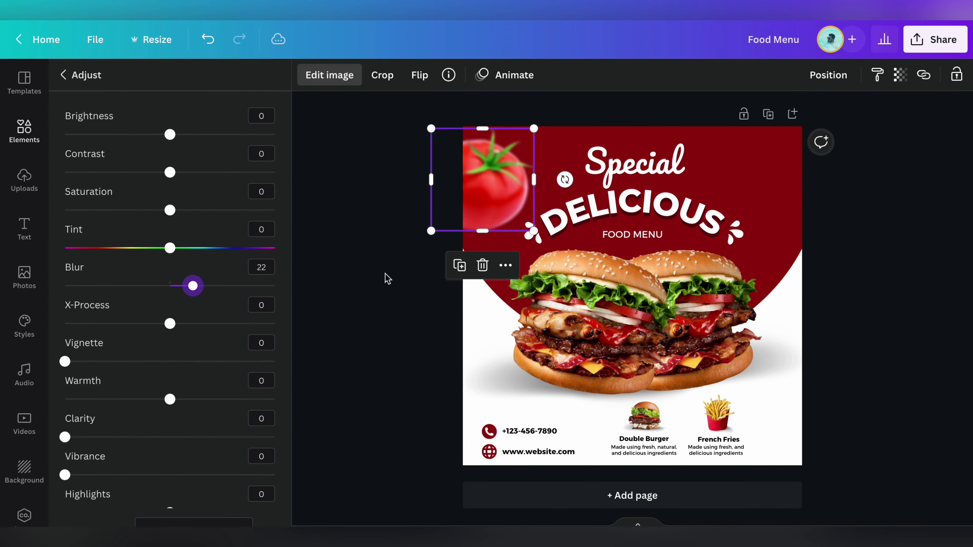
pyautogui.press('Escape')
# Place a smaller, horizontally flipped copy of the blurred tomato over the poster's lower right edge.
pyautogui.moveTo(380, 194); pyautogui.dragTo(660, 369)
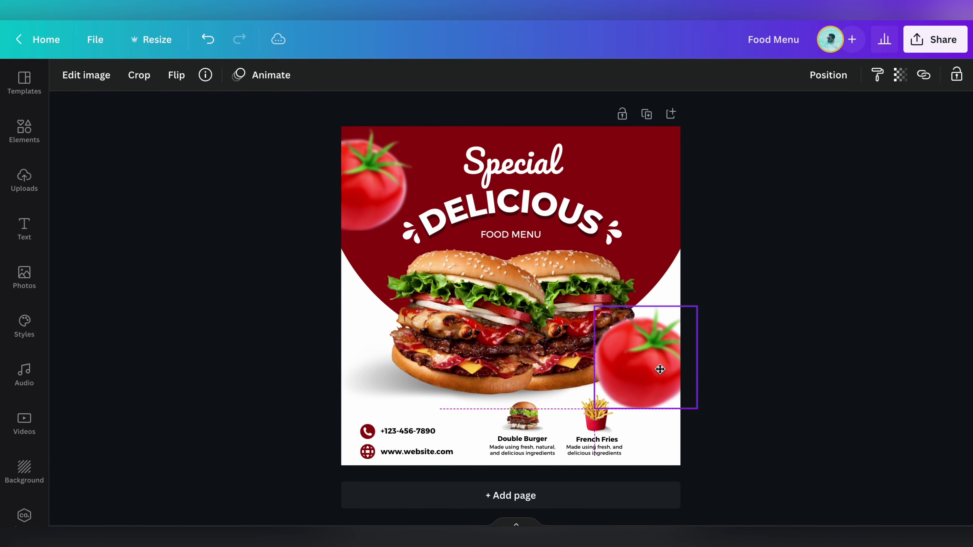
pyautogui.click(188, 77)
pyautogui.click(211, 132)
pyautogui.click(209, 134)
pyautogui.click(204, 111)
pyautogui.moveTo(594, 409); pyautogui.dragTo(656, 400)
pyautogui.moveTo(659, 355); pyautogui.dragTo(663, 378)
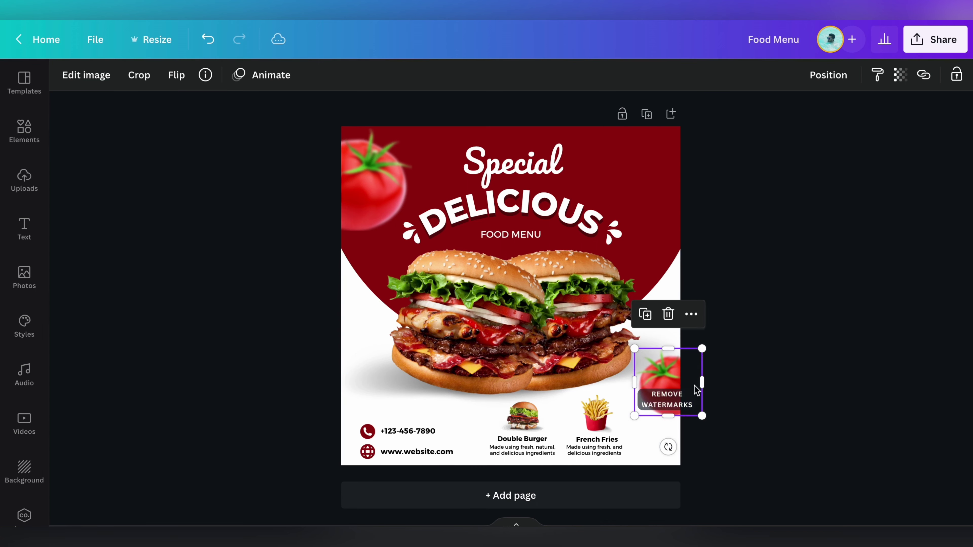
pyautogui.click(771, 346)
# Search the photos for "tomato slice" and place a small round slice in the poster's upper-right area, blurred by about 36.
pyautogui.click(24, 131)
pyautogui.click(170, 82)
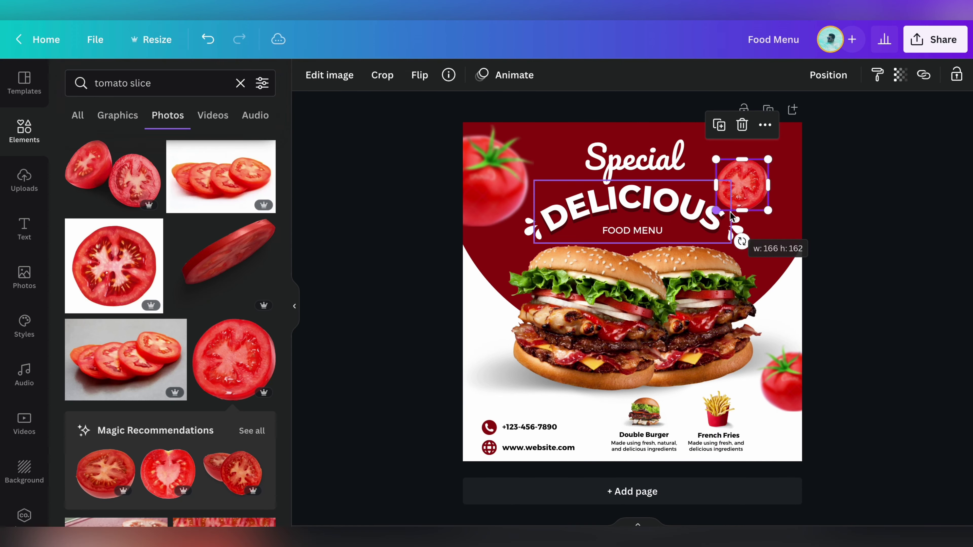
pyautogui.moveTo(741, 179); pyautogui.dragTo(742, 182)
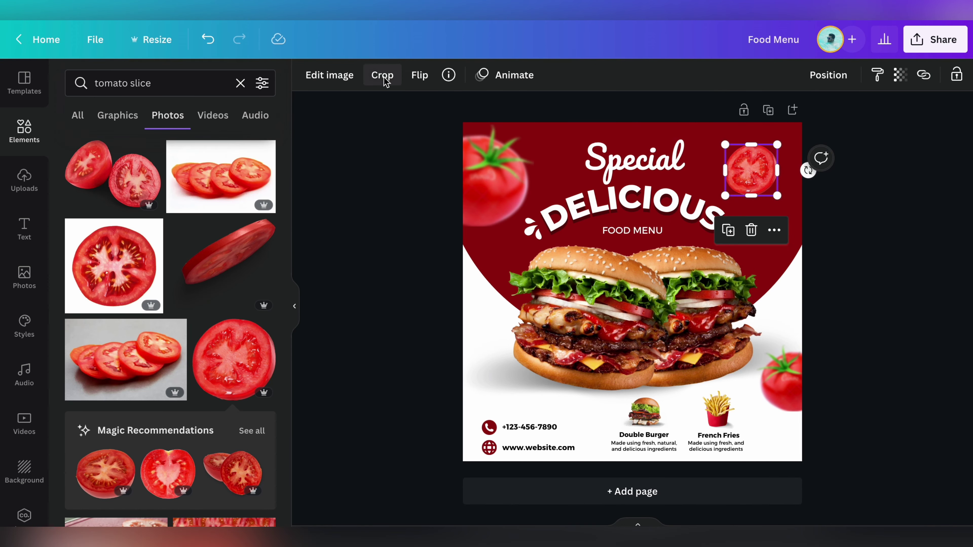
pyautogui.click(330, 74)
pyautogui.click(261, 338)
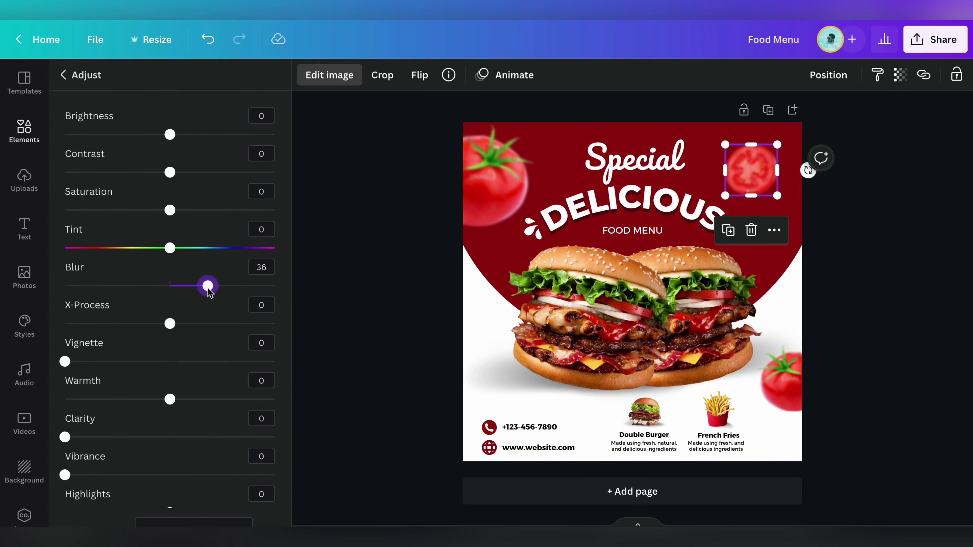
# Add a second, smaller blurred tomato slice, flipped horizontally, at the left side of the large burgers.
pyautogui.click(24, 130)
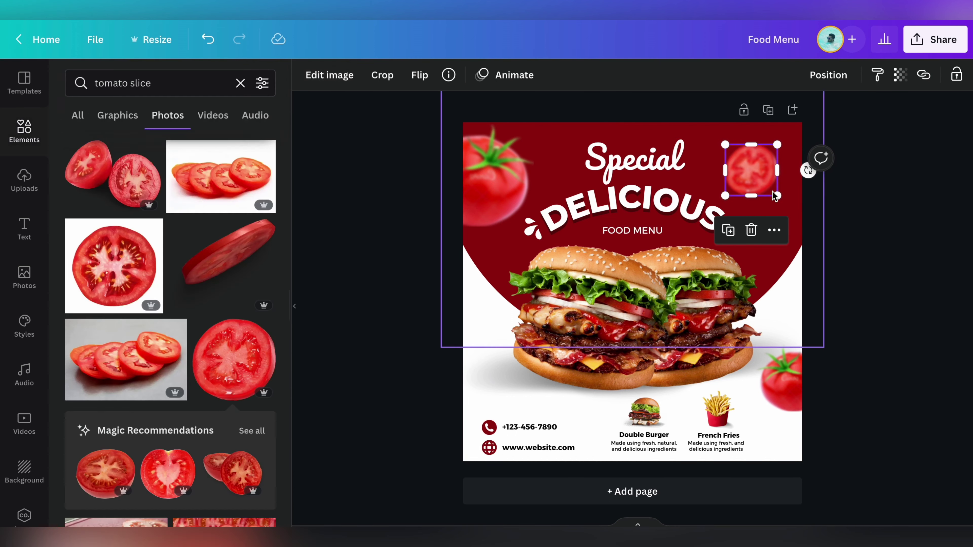
pyautogui.moveTo(234, 359); pyautogui.dragTo(513, 341)
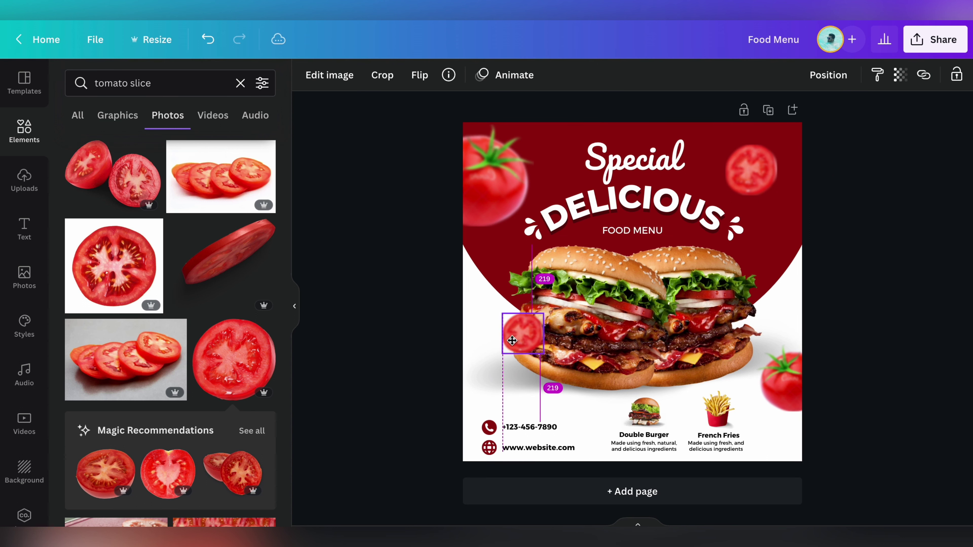
pyautogui.click(417, 75)
pyautogui.click(460, 108)
pyautogui.click(366, 297)
pyautogui.moveTo(500, 346); pyautogui.dragTo(501, 340)
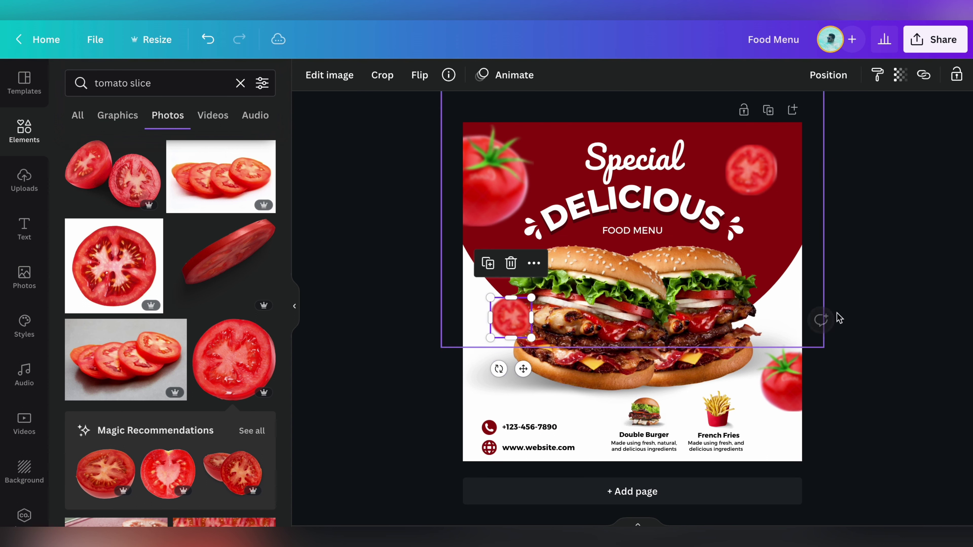
pyautogui.click(342, 381)
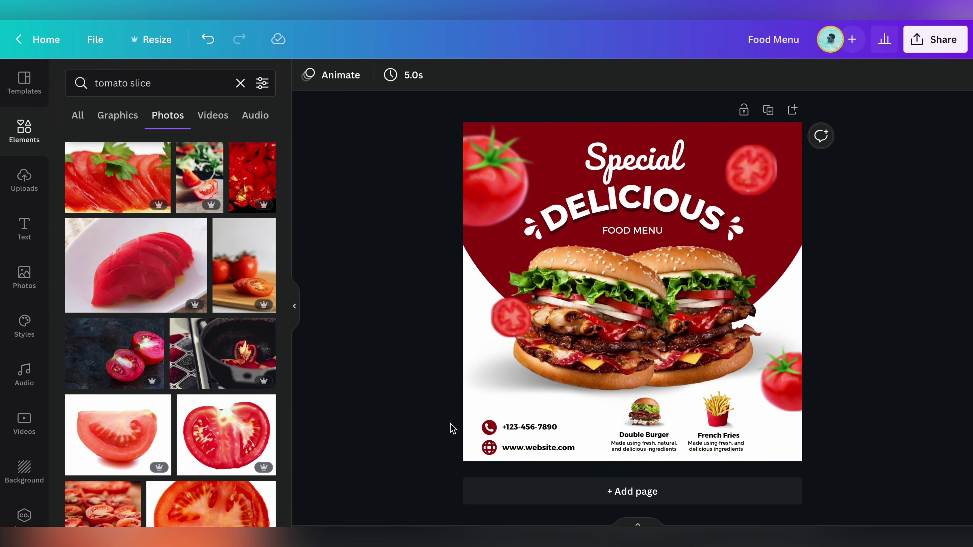
# Scale down the phone and website rows together with their icons and bring the two rows closer together.
pyautogui.click(489, 427)
pyautogui.click(441, 429)
pyautogui.click(522, 431)
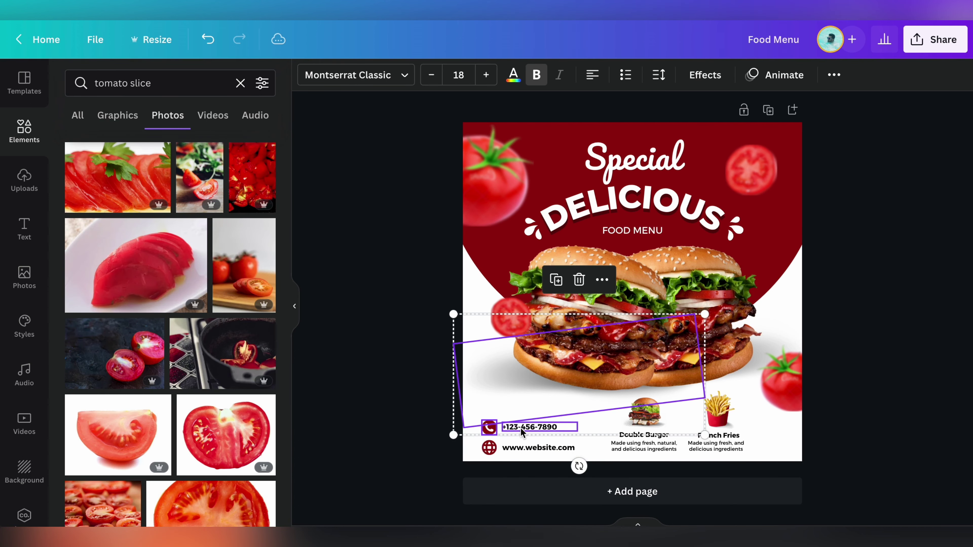
pyautogui.click(441, 434)
pyautogui.click(490, 445)
pyautogui.moveTo(592, 458); pyautogui.dragTo(553, 442)
pyautogui.click(367, 390)
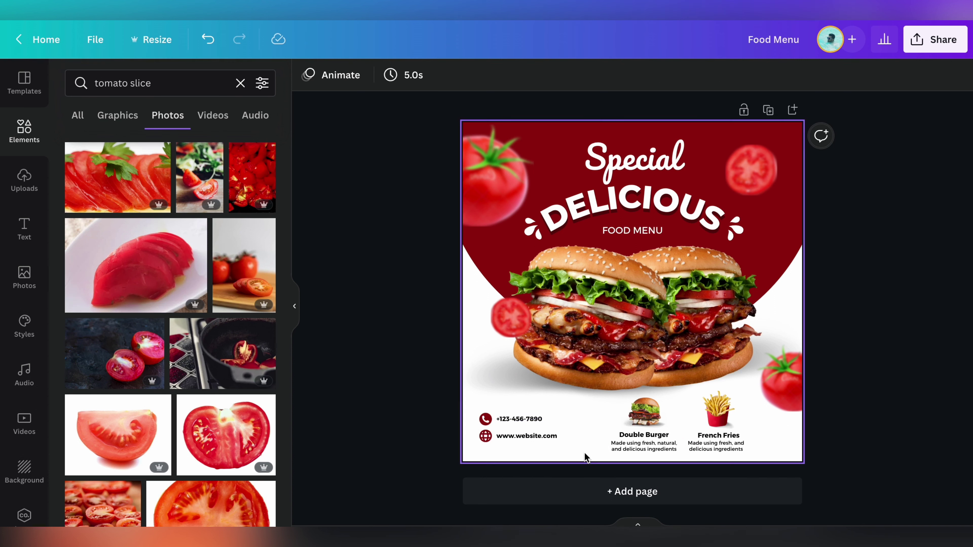
# Place a smaller copy of the tomato slice between the contact details and the small burger.
pyautogui.click(512, 317)
pyautogui.hotkey('ctrl', 'd')
pyautogui.moveTo(519, 324); pyautogui.dragTo(596, 437)
pyautogui.click(880, 356)
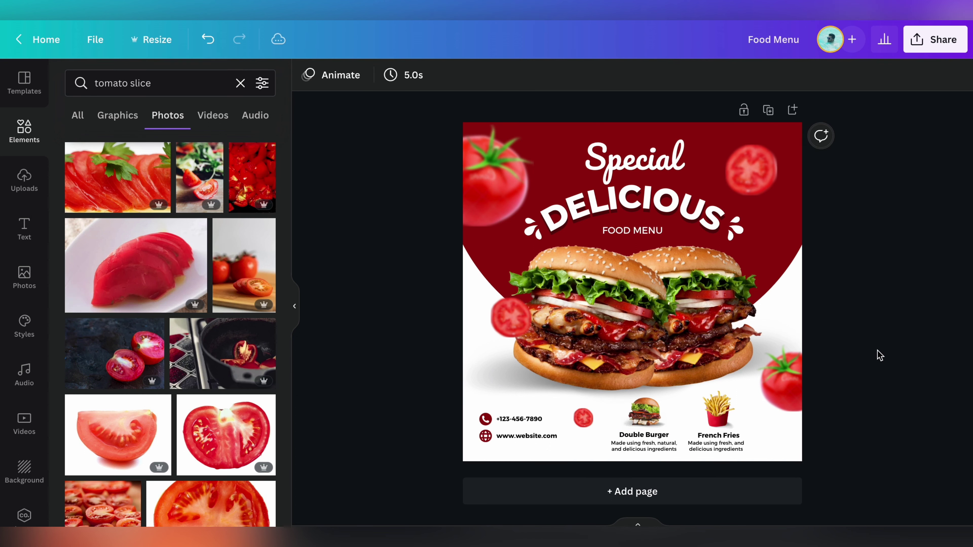
# Search the graphics for "abstract round brush".
pyautogui.click(297, 325)
pyautogui.click(24, 131)
pyautogui.tripleClick(174, 83)
pyautogui.write('abs')
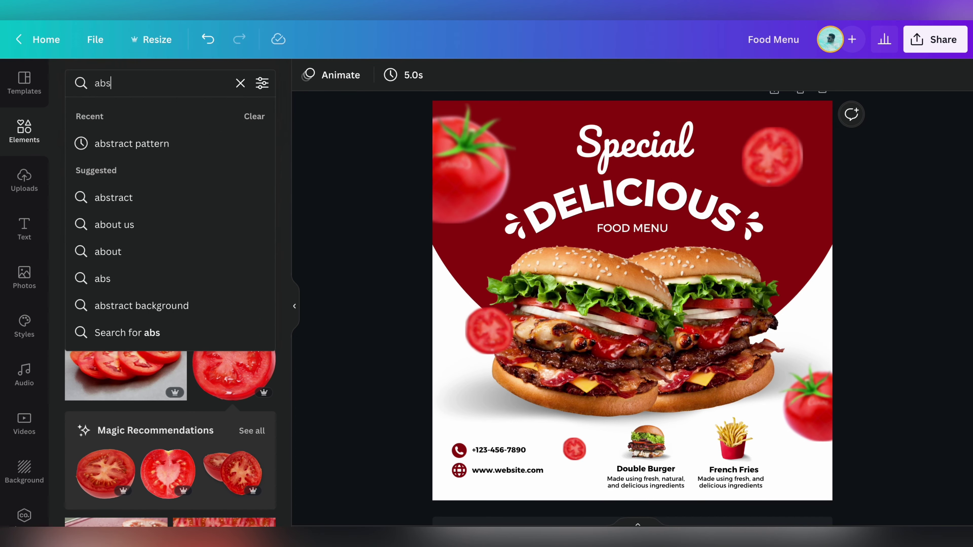
pyautogui.write('tract round brush')
pyautogui.press('Return')
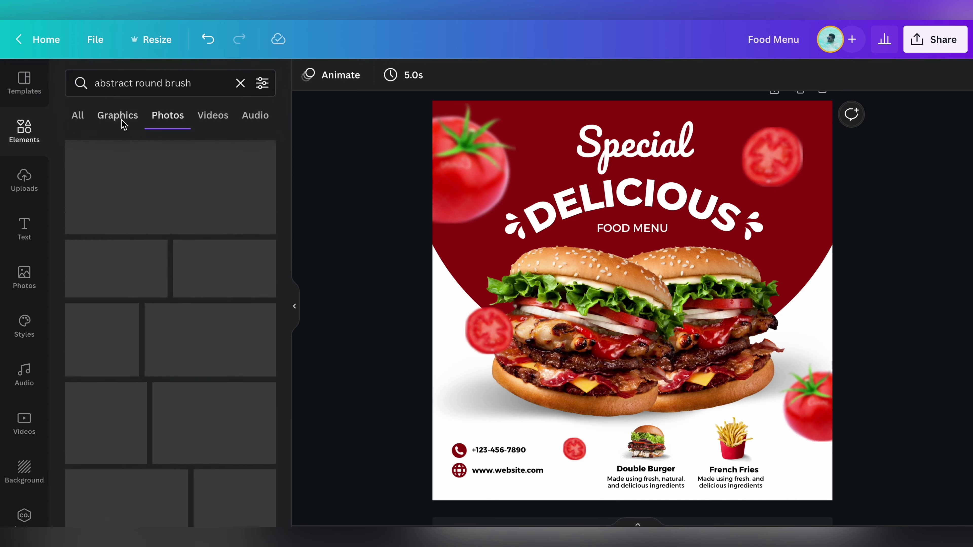
pyautogui.click(118, 116)
# Add the solid round brush graphic in white, scale it down, and place it over the right side of the large burgers.
pyautogui.click(98, 173)
pyautogui.click(308, 75)
pyautogui.click(187, 146)
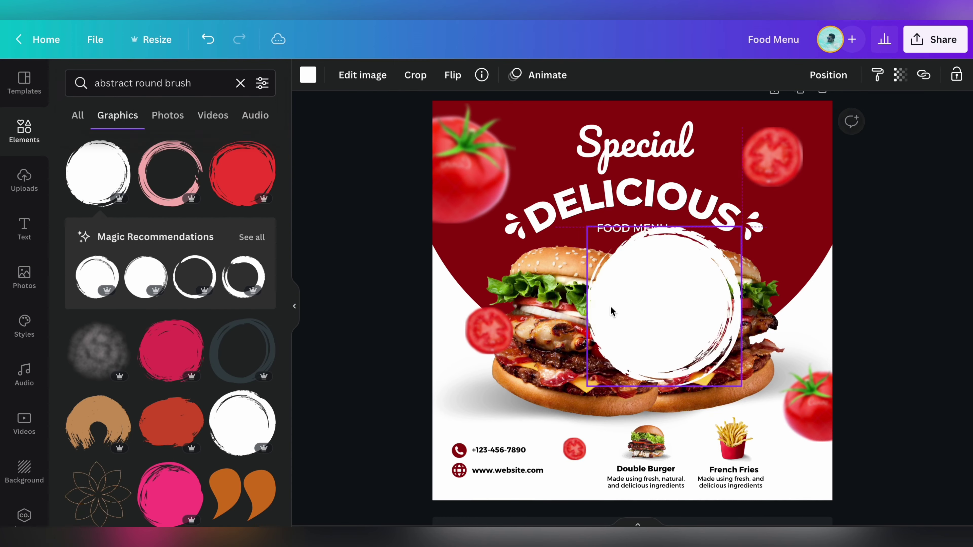
pyautogui.moveTo(641, 291)
pyautogui.mouseDown()
pyautogui.moveTo(745, 300)
pyautogui.moveTo(766, 340)
pyautogui.moveTo(771, 330)
pyautogui.mouseUp()
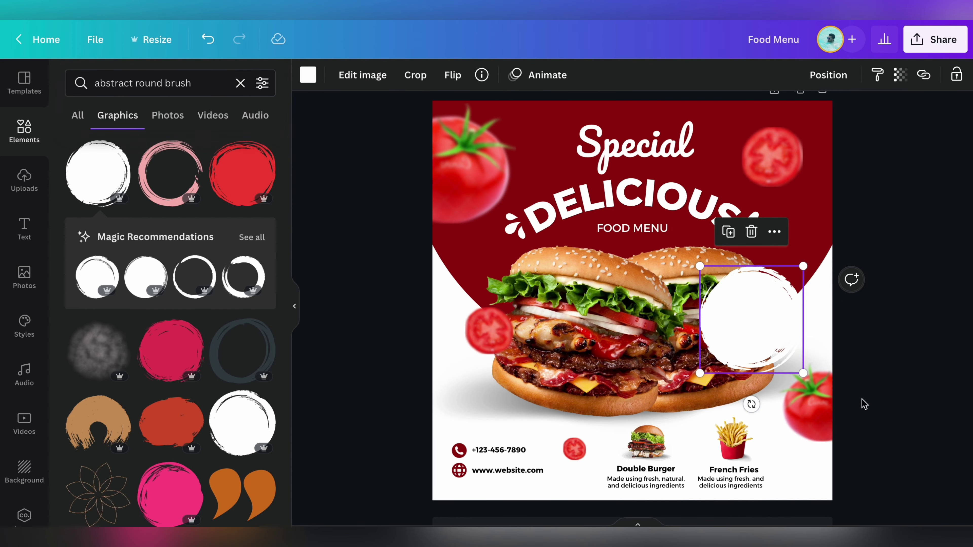
# Add the centred text "ONLY TODAY!" at size 15 in regular weight in the upper part of the white brush circle.
pyautogui.press('t')
pyautogui.write('ONLY TODAY')
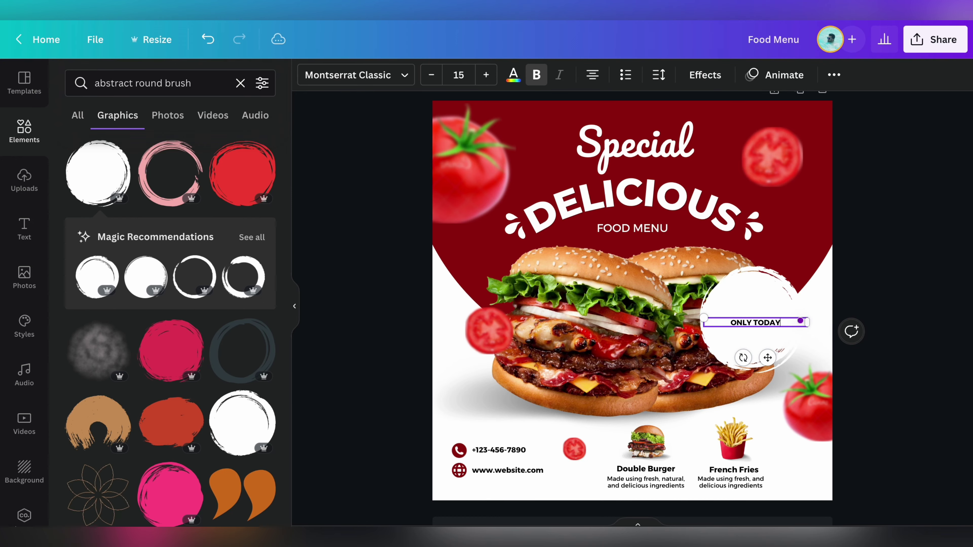
pyautogui.write('!')
pyautogui.scroll(3, 793, 311)
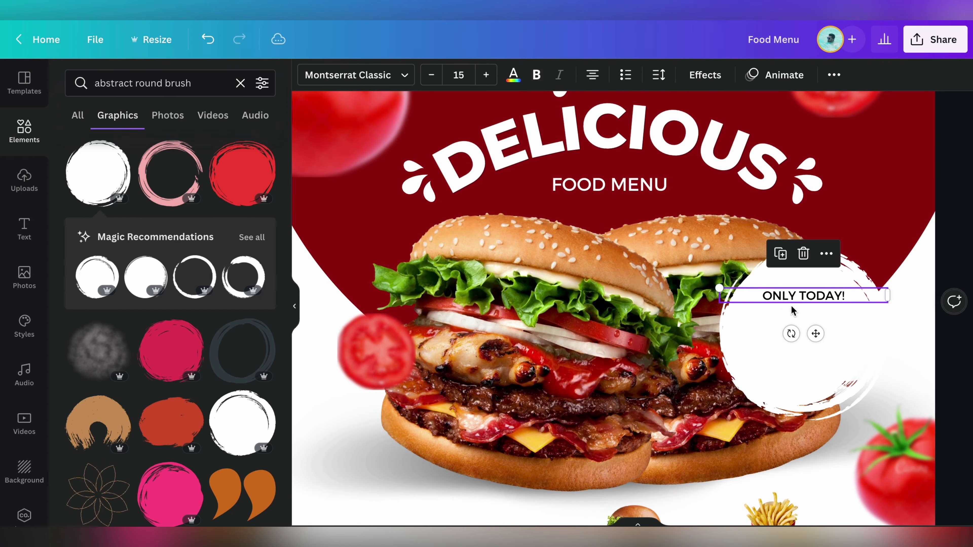
# Duplicate the "ONLY TODAY!" text below itself, set it in extra-bold Montserrat, replace it with "BUY 1 GET 2" on two lines, and enlarge it to 29.7.
pyautogui.hotkey('ctrl', 'd')
pyautogui.click(357, 75)
pyautogui.click(134, 148)
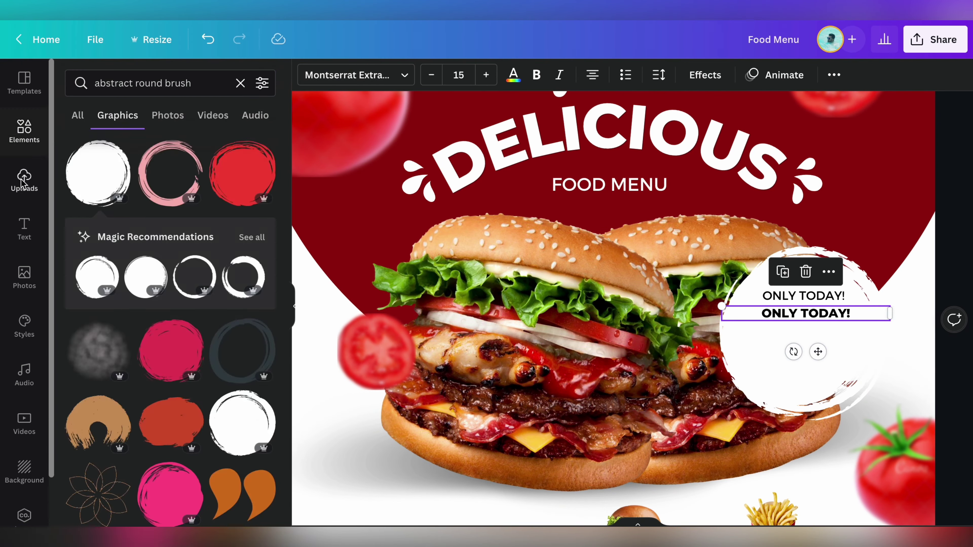
pyautogui.doubleClick(799, 317)
pyautogui.write('BUY 1')
pyautogui.moveTo(890, 322); pyautogui.dragTo(805, 353)
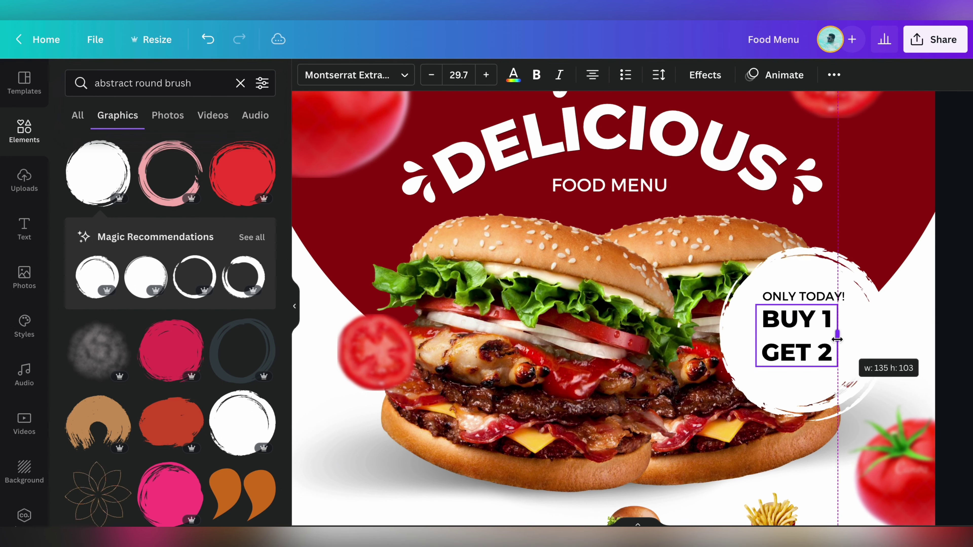
# Tighten the line spacing of "BUY 1 GET 2" and centre it beneath "ONLY TODAY!" in the white brush circle.
pyautogui.click(659, 75)
pyautogui.moveTo(739, 172); pyautogui.dragTo(723, 172)
pyautogui.click(821, 344)
pyautogui.moveTo(821, 343); pyautogui.dragTo(784, 360)
# Duplicate the "ONLY TODAY!" text, place the copy below "BUY 1 GET 2", and change it to "DINE IN ONLY".
pyautogui.click(777, 297)
pyautogui.hotkey('ctrl', 'd')
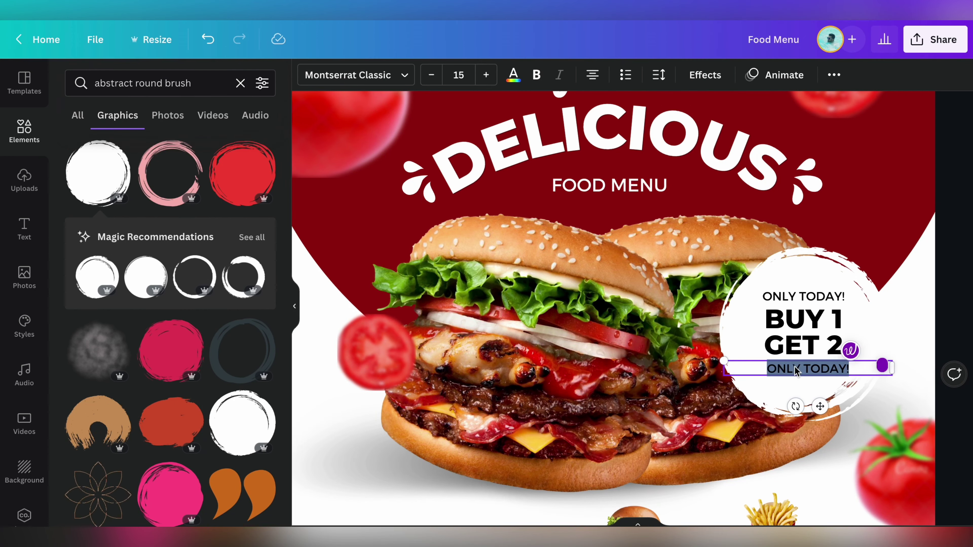
pyautogui.write('ONLY')
# Colour all three badge texts dark red, slightly tighten the line spacing of "BUY 1 GET 2", and move the small lines closer to it.
pyautogui.keyDown('shift'); pyautogui.click(805, 326); pyautogui.keyUp('shift')
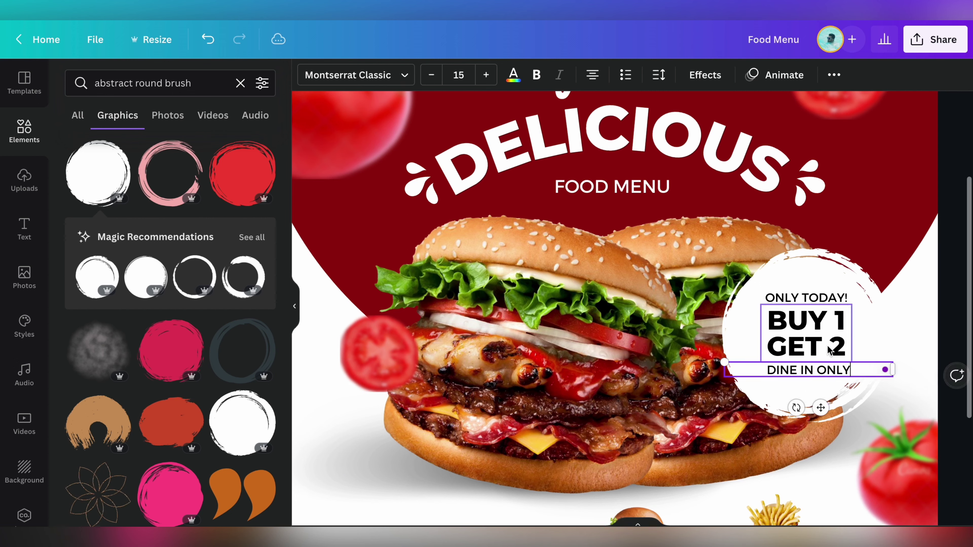
pyautogui.keyDown('shift'); pyautogui.click(805, 297); pyautogui.keyUp('shift')
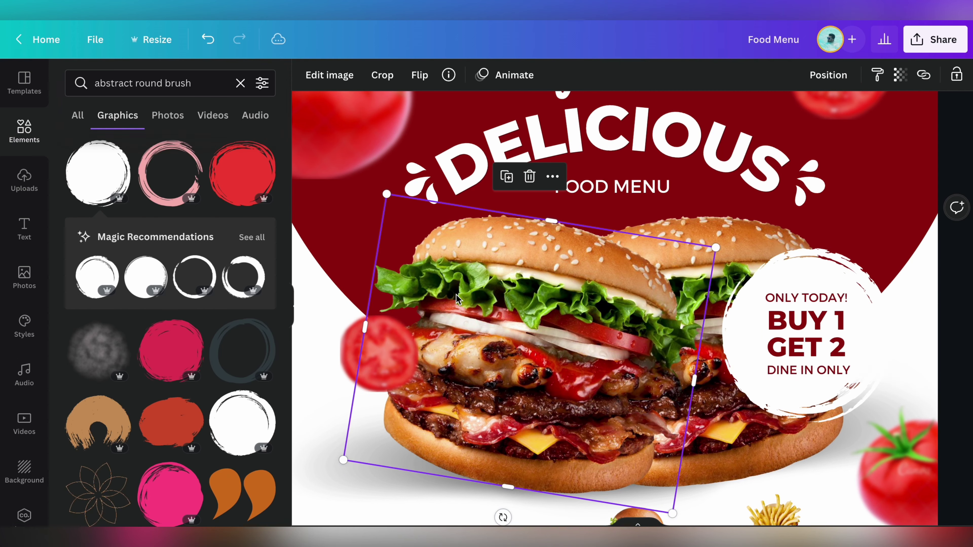
pyautogui.click(805, 334)
pyautogui.click(659, 75)
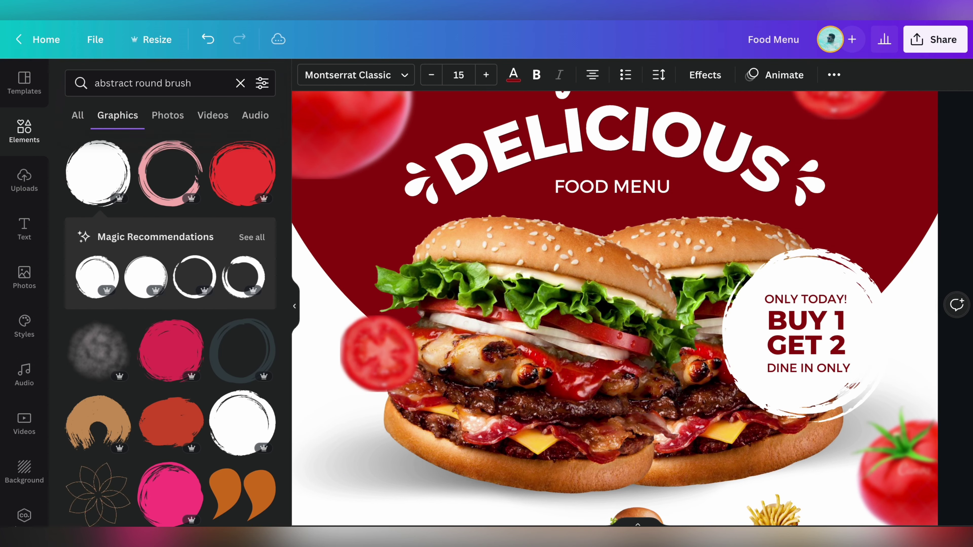
pyautogui.click(808, 299)
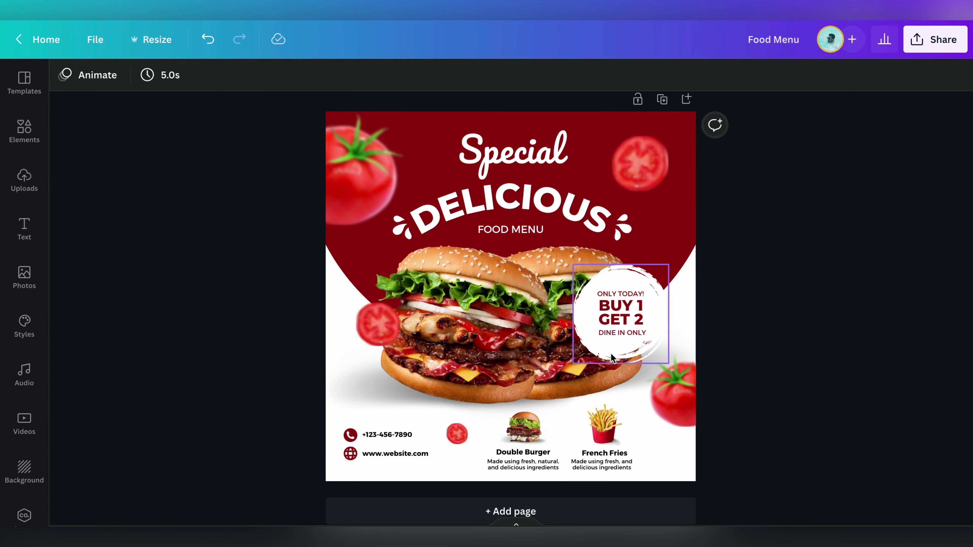
# Scale the white brush circle behind the offer text down slightly.
pyautogui.moveTo(667, 365)
pyautogui.mouseDown()
pyautogui.moveTo(645, 326)
pyautogui.moveTo(665, 359)
pyautogui.mouseUp()
pyautogui.click(810, 320)
pyautogui.press('super+shift+5')
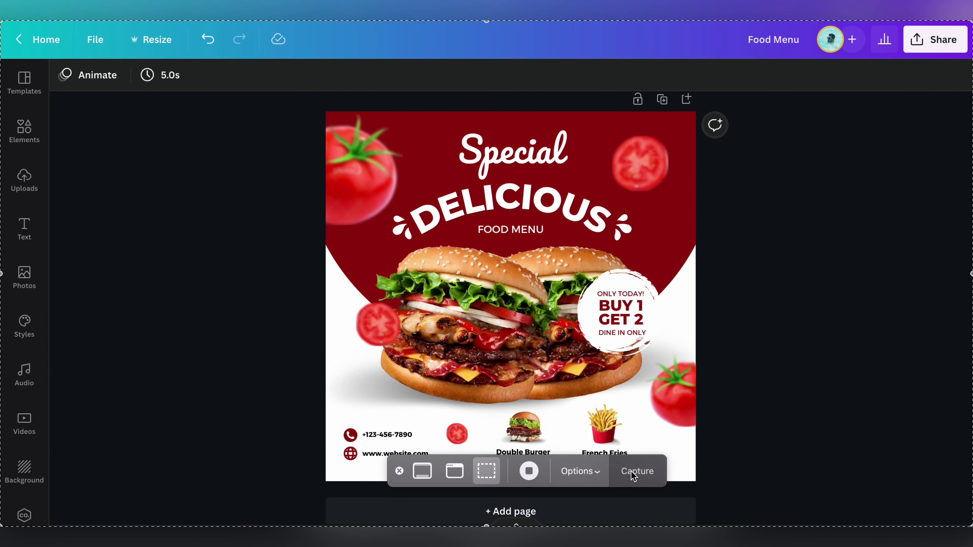